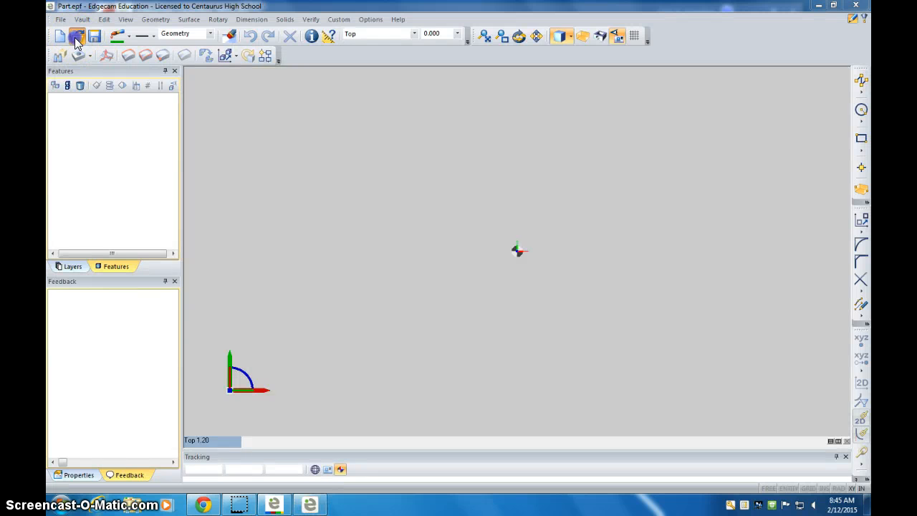
# - Open the Autodesk Inventor part Bottom of Box 2015 from the CIM Container Parts folder
pyautogui.click(76, 38)
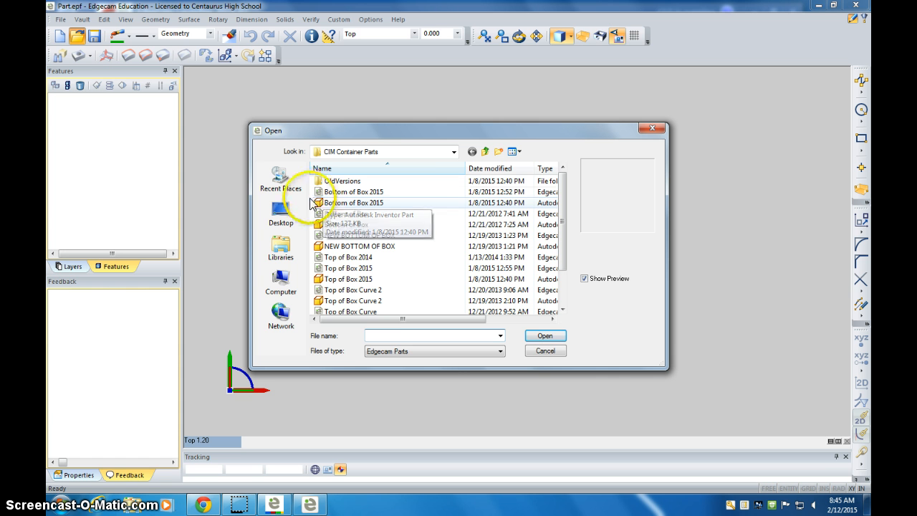
pyautogui.click(327, 207)
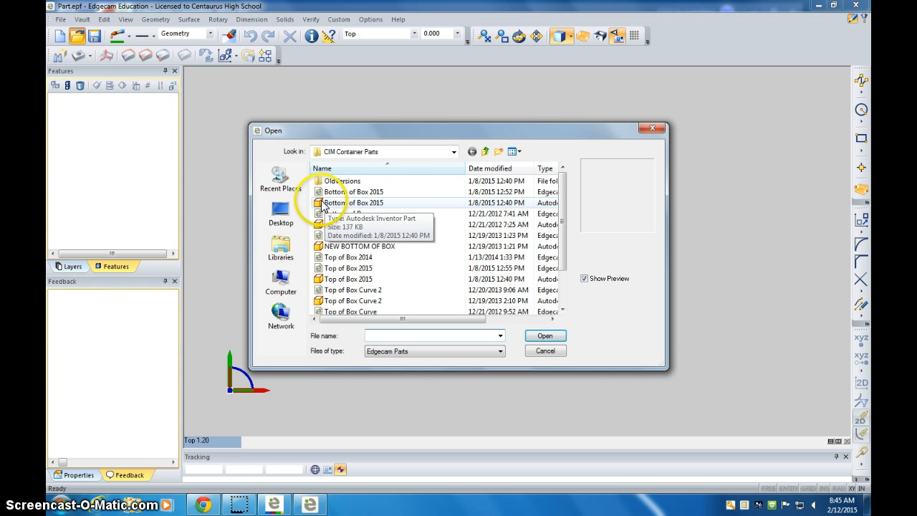
pyautogui.click(322, 204)
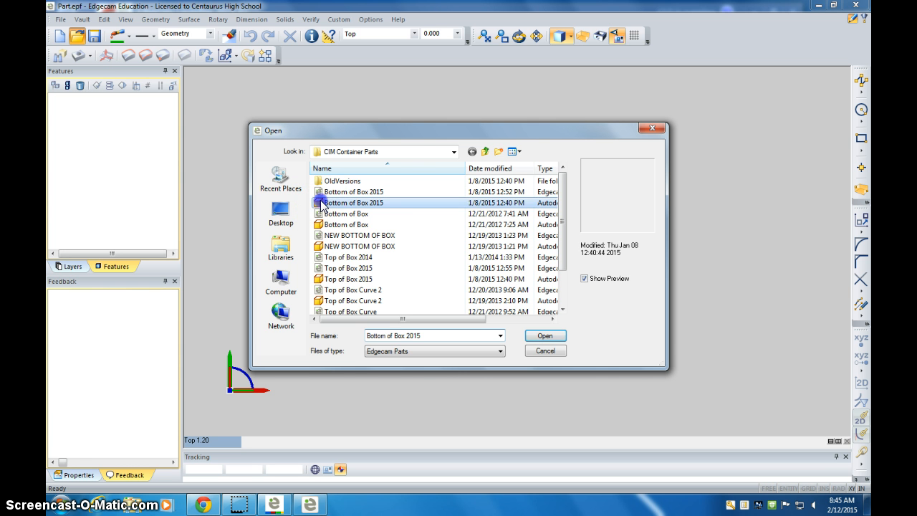
pyautogui.click(537, 337)
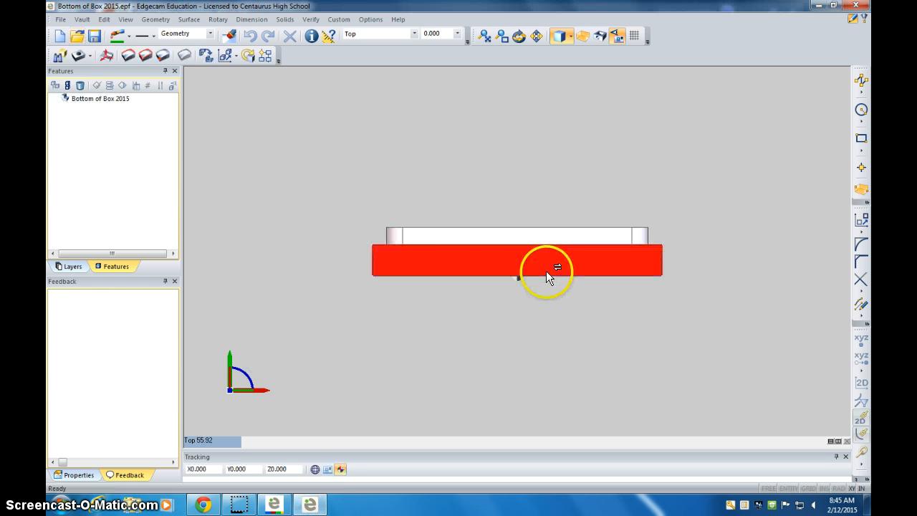
# - Examine the box bottom from several angles, including its underside, raised rim and inner pocket
pyautogui.moveTo(698, 236); pyautogui.dragTo(747, 225, button='middle')
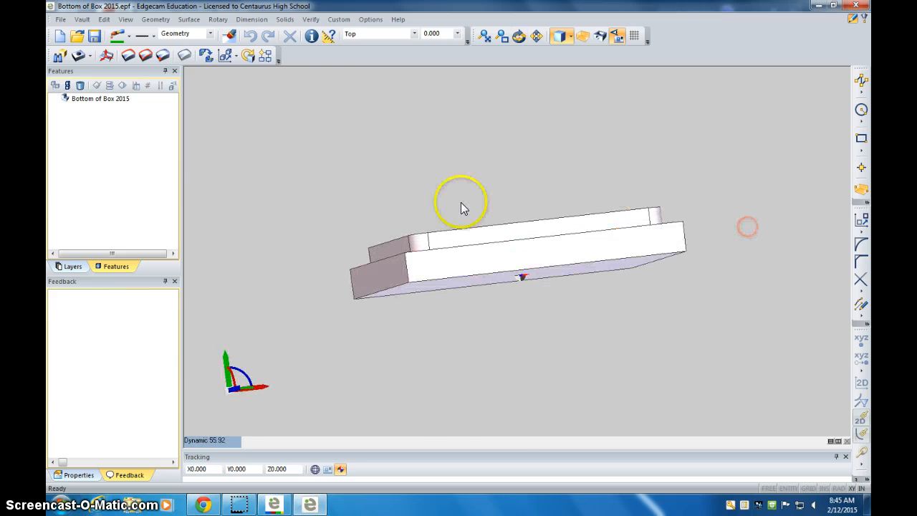
pyautogui.rightClick(446, 207)
pyautogui.rightClick(554, 164)
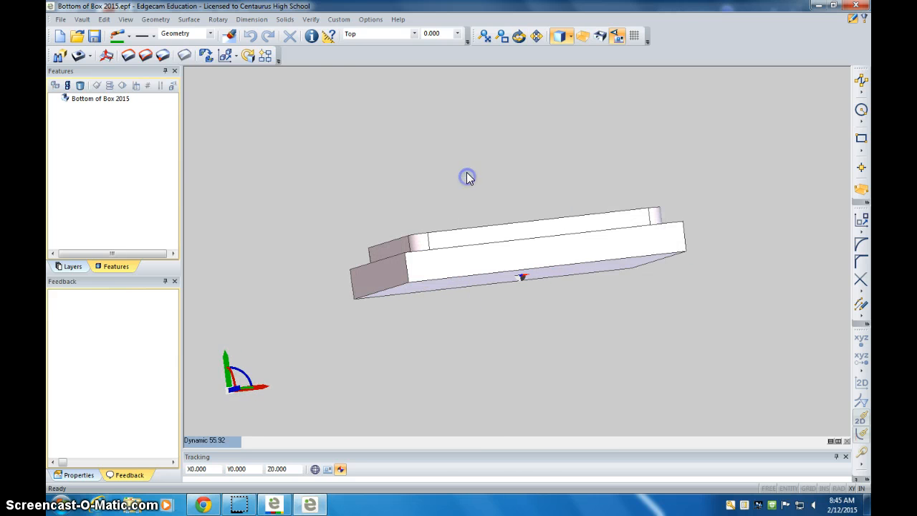
pyautogui.rightClick(464, 163)
pyautogui.rightClick(605, 174)
pyautogui.click(523, 174)
pyautogui.moveTo(522, 174); pyautogui.dragTo(487, 244, button='middle')
pyautogui.click(480, 326)
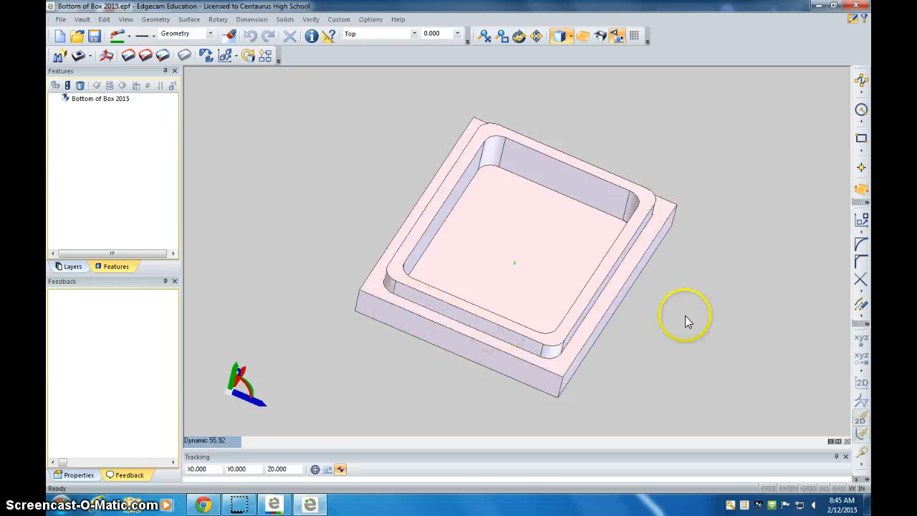
pyautogui.moveTo(708, 298); pyautogui.dragTo(709, 291, button='middle')
pyautogui.click(551, 278)
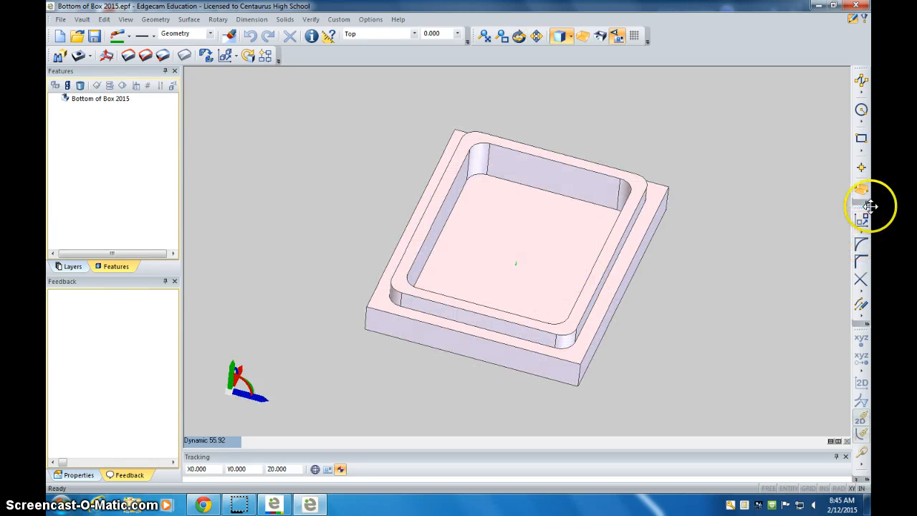
pyautogui.click(862, 119)
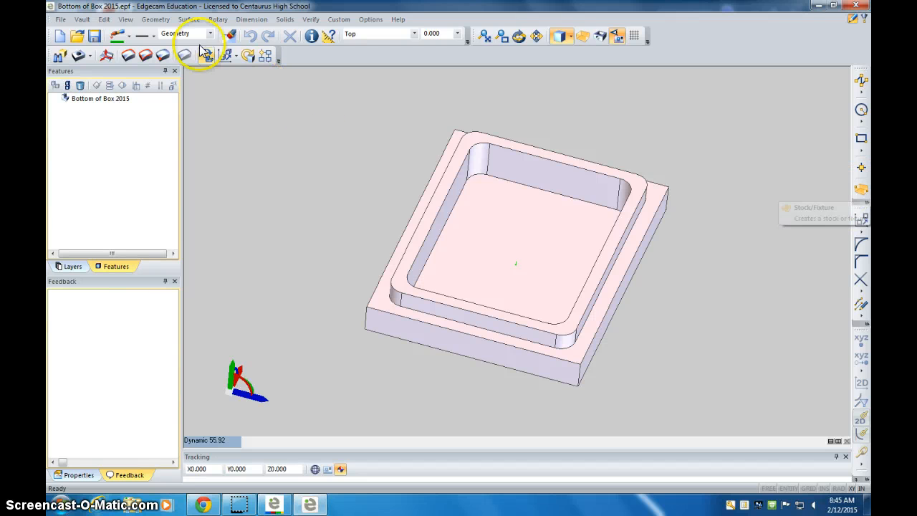
pyautogui.click(125, 20)
pyautogui.moveTo(145, 33)
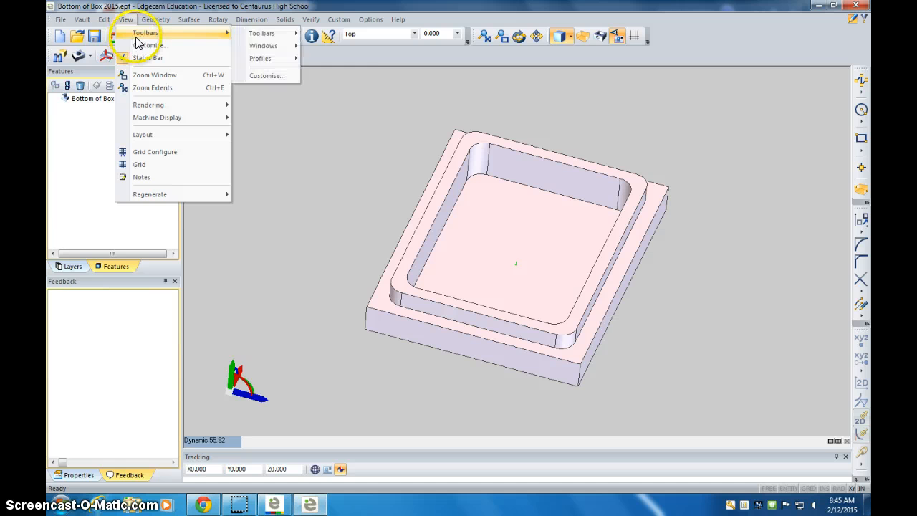
pyautogui.moveTo(278, 36)
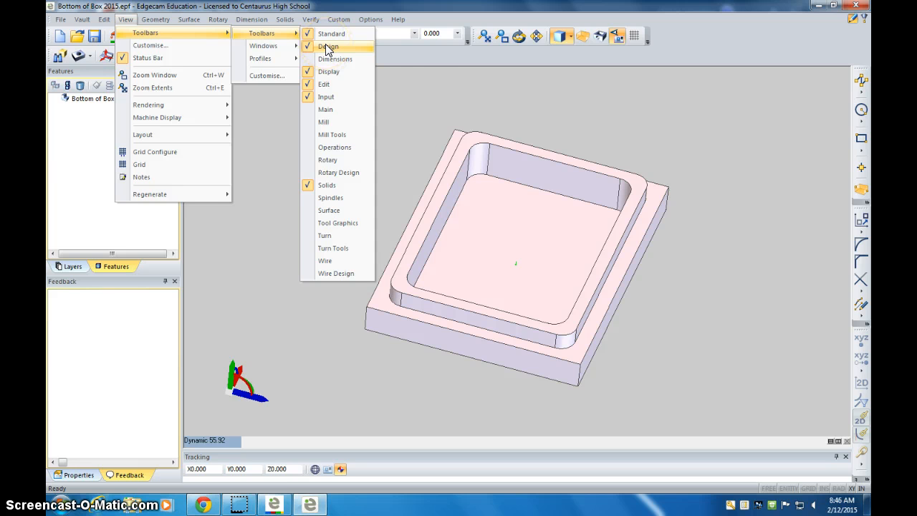
# - Create automatic box-shaped stock around the part with all box offsets at 0.0 on the Stock layer
pyautogui.click(862, 191)
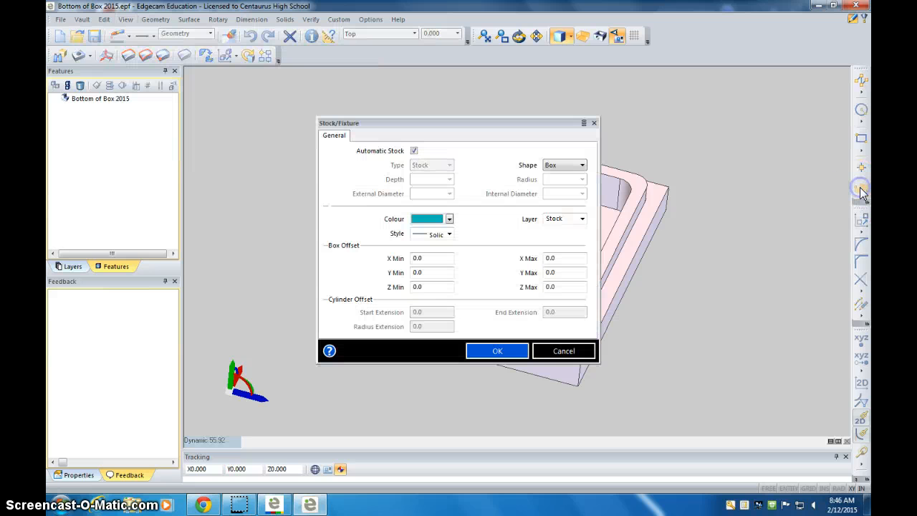
pyautogui.click(414, 151)
pyautogui.click(414, 152)
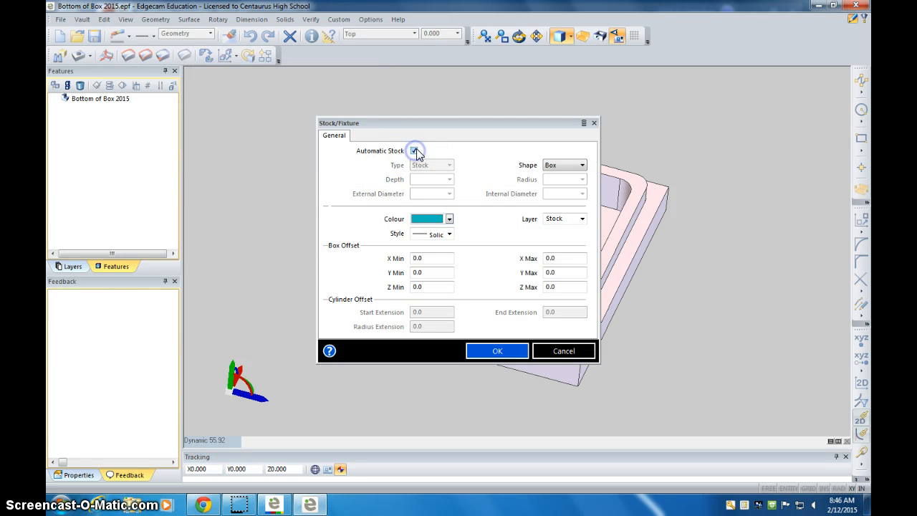
pyautogui.click(498, 350)
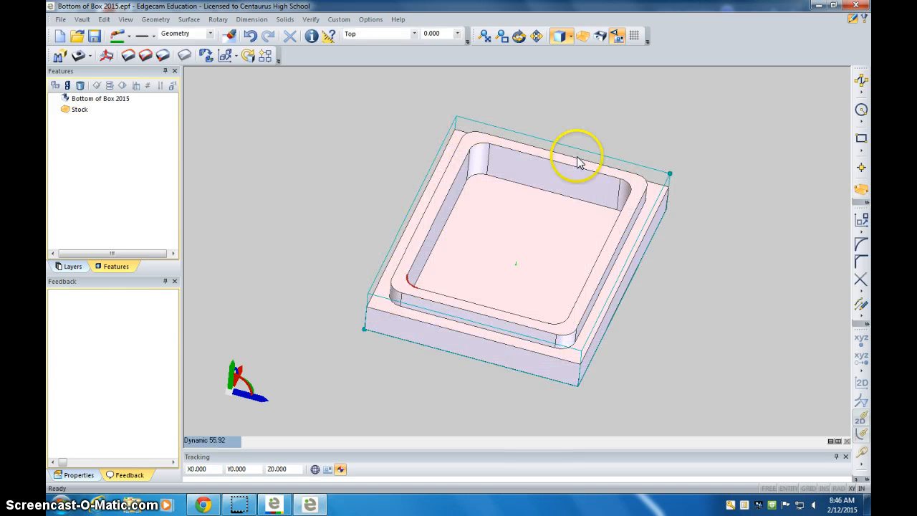
# - Set up a new construction plane CPL0 with Origin enabled, a plane through 3 points and the MILL(XY) work plane
pyautogui.moveTo(544, 351); pyautogui.dragTo(473, 343, button='middle')
pyautogui.click(389, 248)
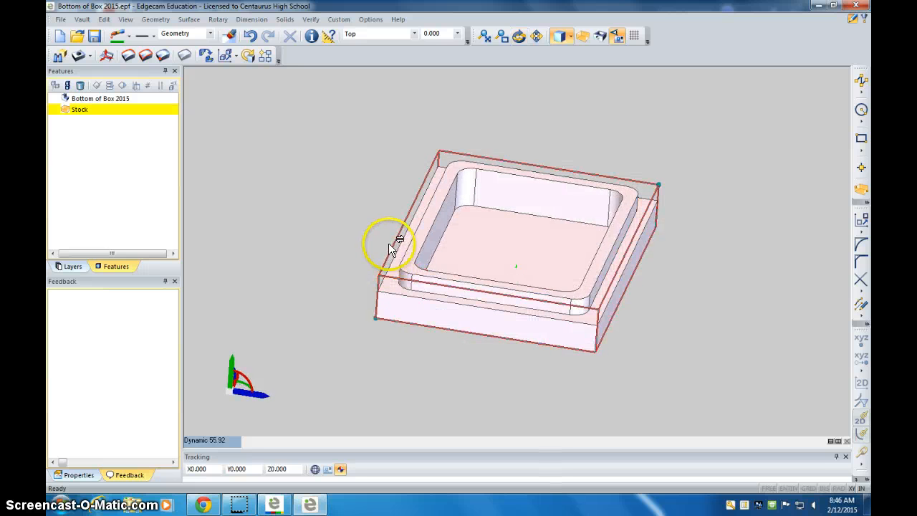
pyautogui.click(156, 19)
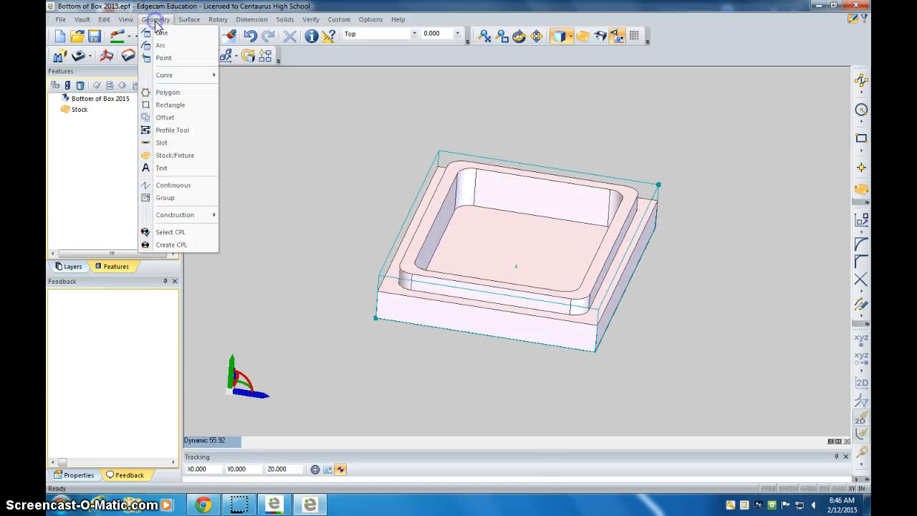
pyautogui.click(179, 245)
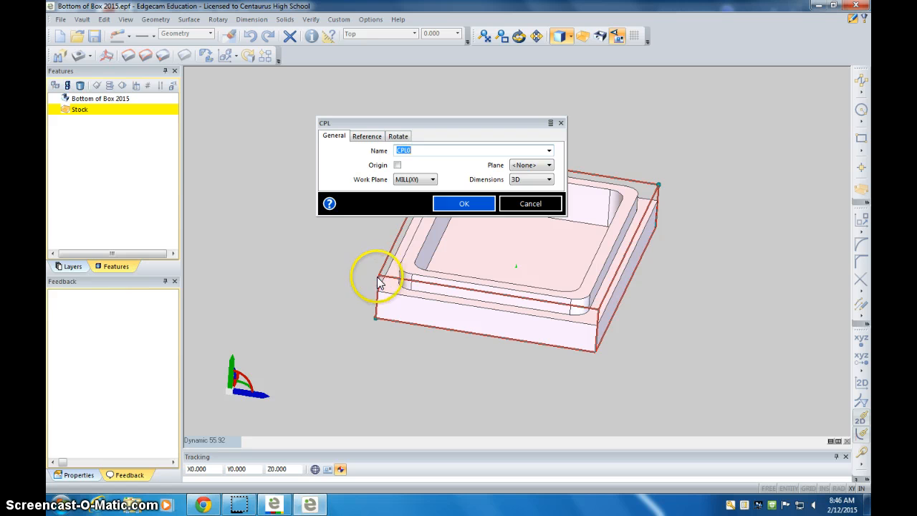
pyautogui.click(396, 165)
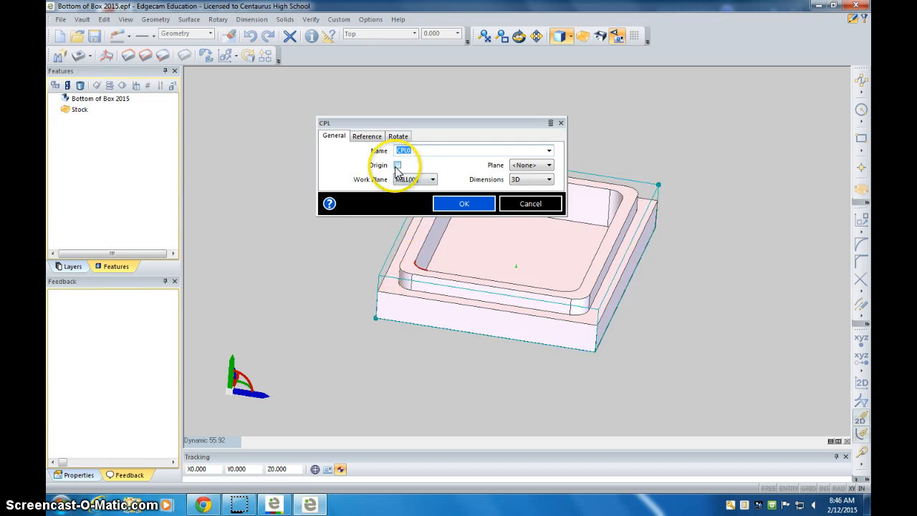
pyautogui.click(529, 165)
pyautogui.click(536, 198)
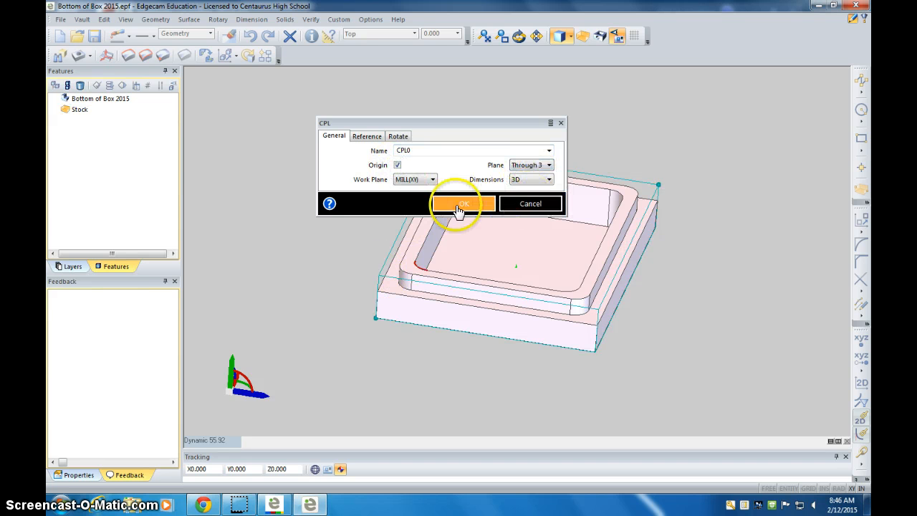
pyautogui.click(464, 204)
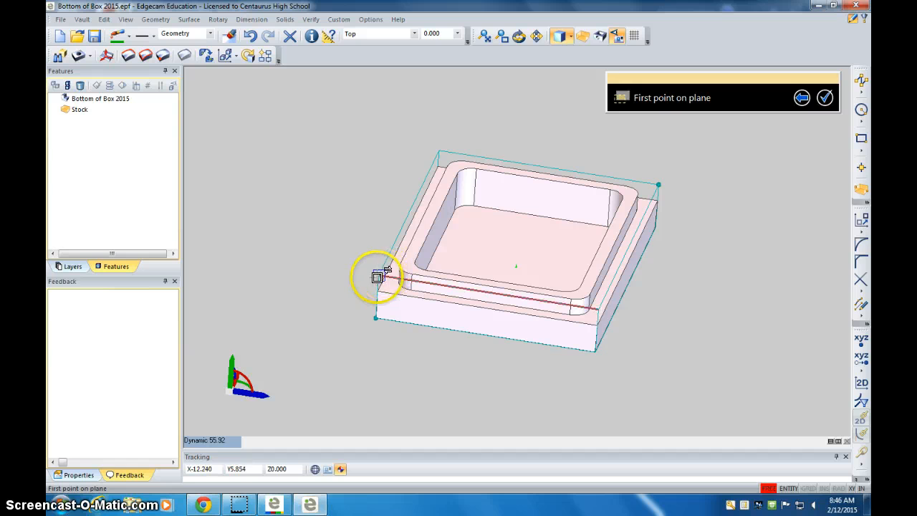
# - Define the CPL plane through three upper corners of the stock box, along two adjoining top edges
pyautogui.moveTo(508, 300); pyautogui.dragTo(491, 311, button='middle')
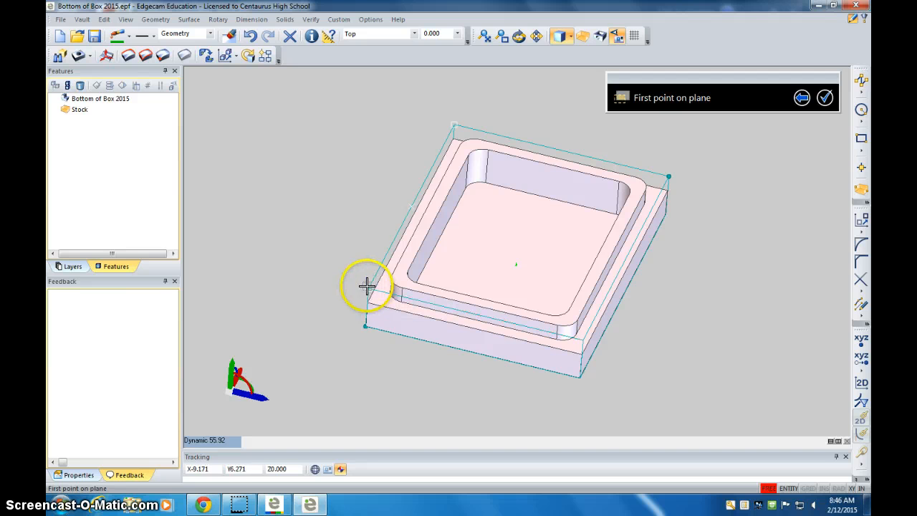
pyautogui.rightClick(459, 288)
pyautogui.moveTo(613, 291); pyautogui.dragTo(640, 299, button='right')
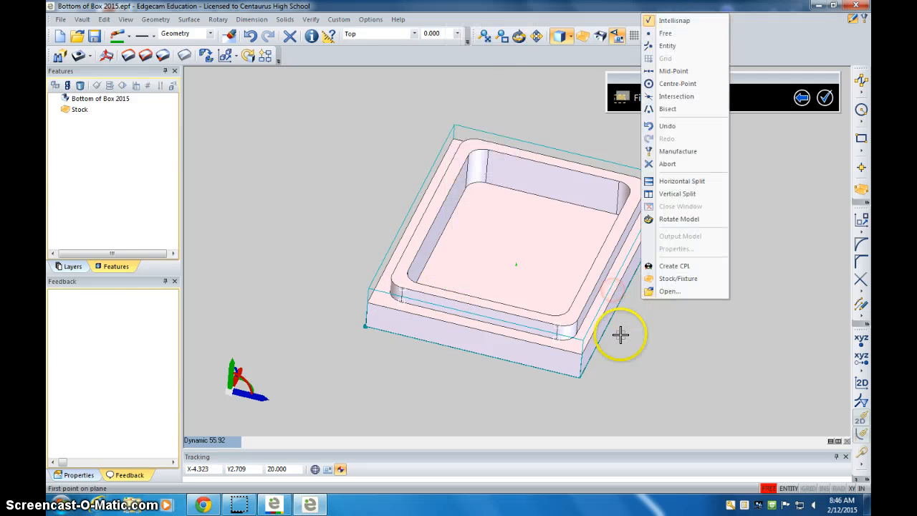
pyautogui.moveTo(620, 334); pyautogui.dragTo(690, 287, button='right')
pyautogui.click(490, 352)
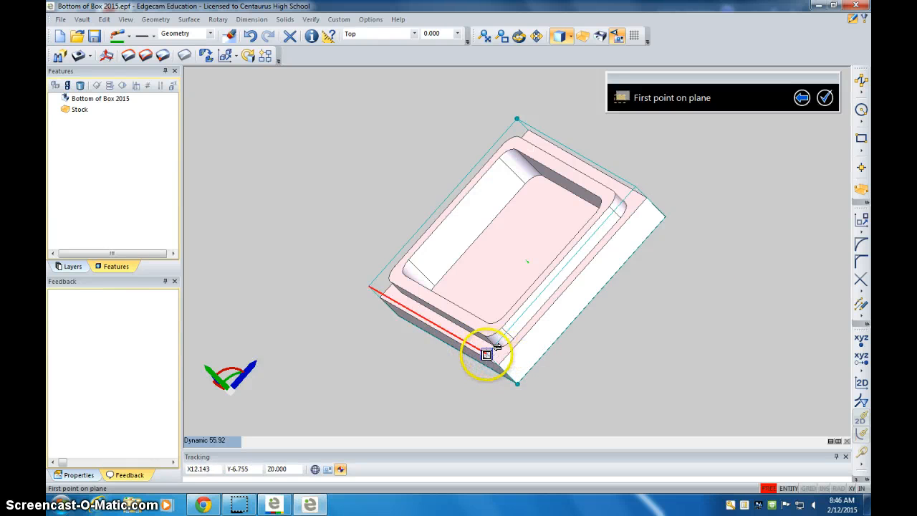
pyautogui.moveTo(659, 291); pyautogui.dragTo(518, 334, button='right')
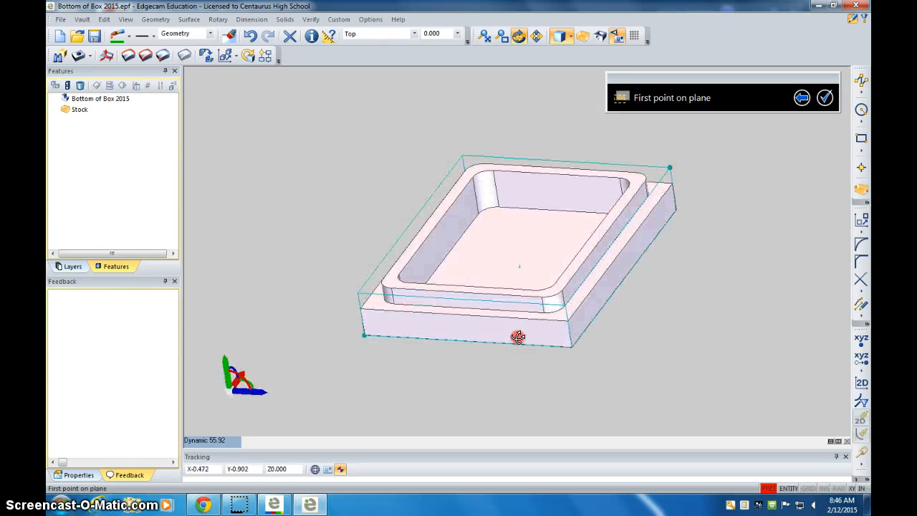
pyautogui.click(355, 289)
pyautogui.moveTo(491, 266); pyautogui.dragTo(620, 256, button='right')
pyautogui.click(677, 286)
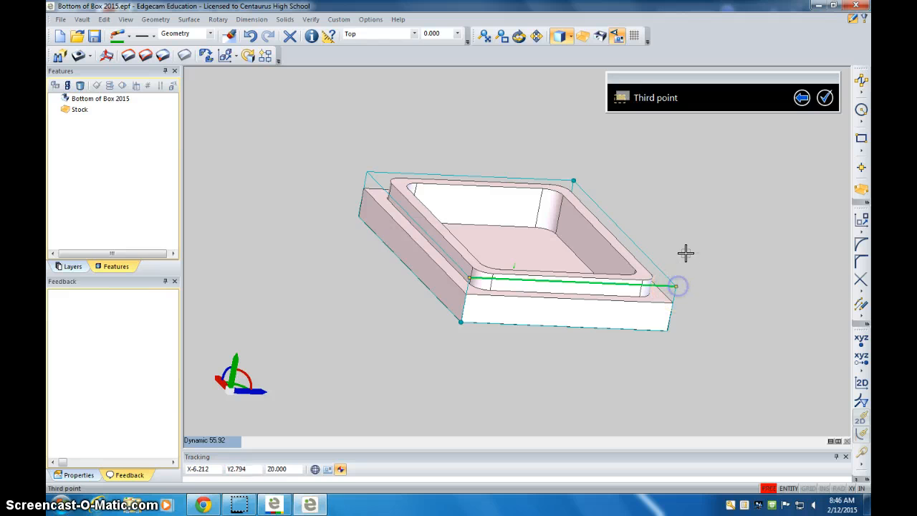
pyautogui.click(367, 175)
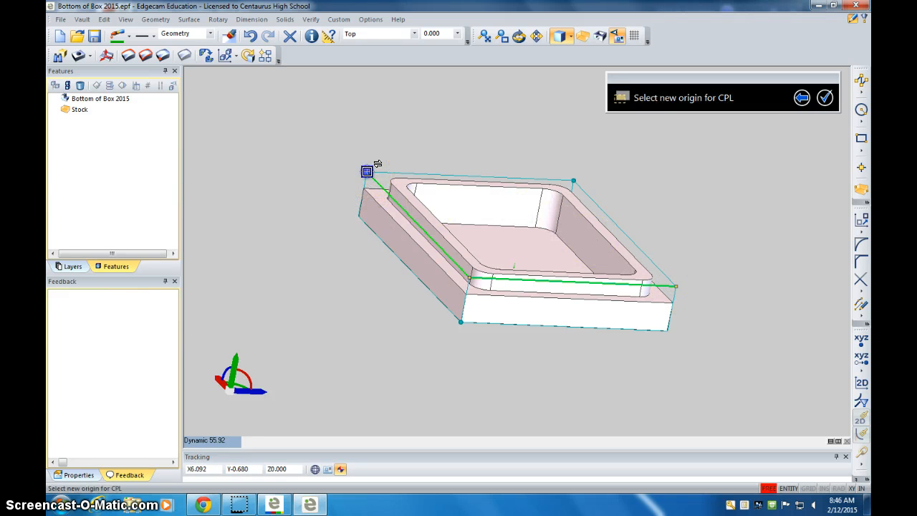
# - Place the CPL origin at the upper stock corner where the two defining edges meet
pyautogui.click(470, 264)
pyautogui.moveTo(467, 278); pyautogui.dragTo(386, 356, button='middle')
pyautogui.click(362, 252)
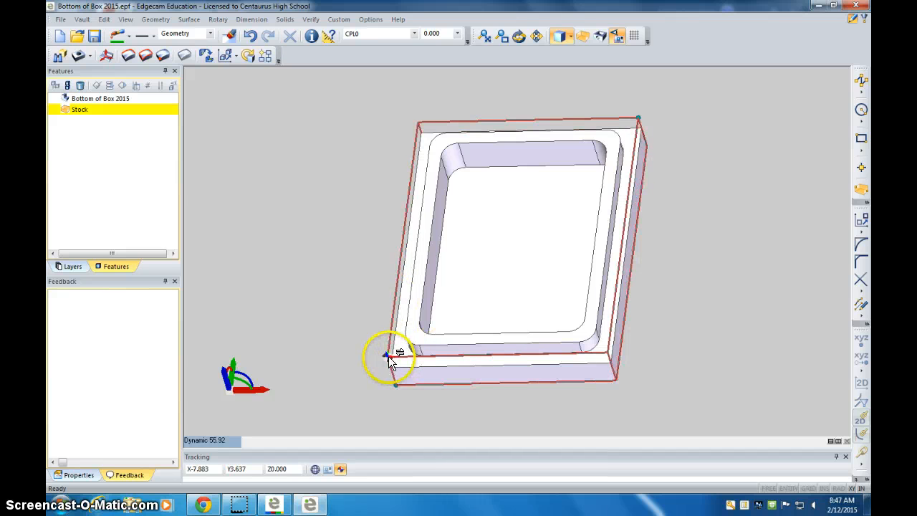
pyautogui.moveTo(467, 266); pyautogui.dragTo(471, 217, button='middle')
pyautogui.rightClick(471, 217)
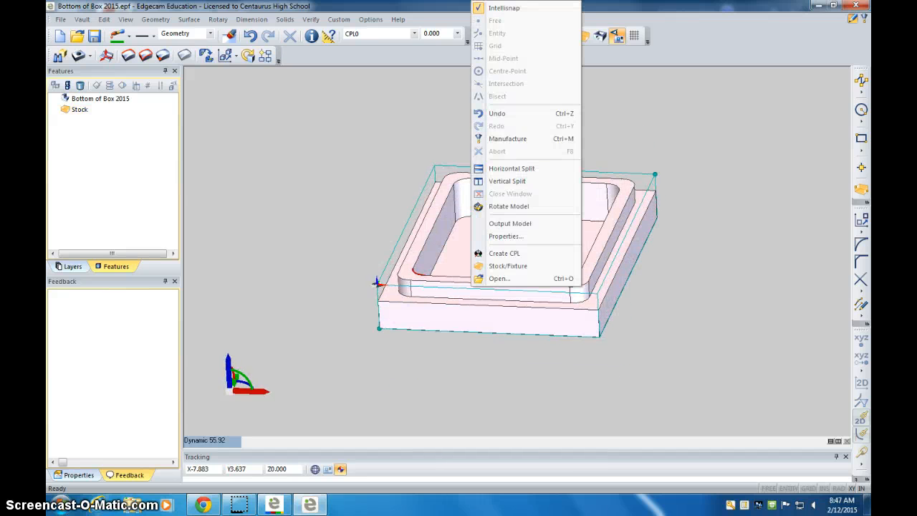
pyautogui.click(221, 128)
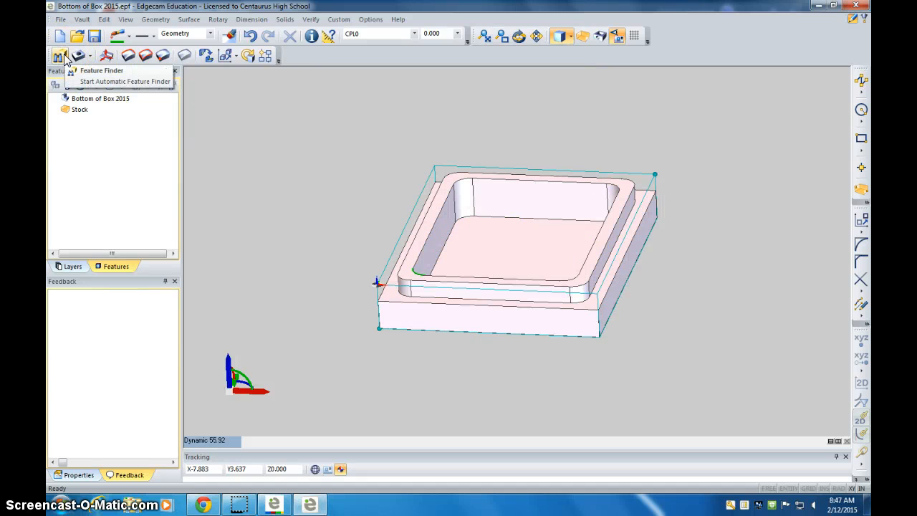
# - Run Feature Finder for mill features, including 2D pockets, 2D bosses, open pockets, open mill, flat faces and vertical holes
pyautogui.click(59, 57)
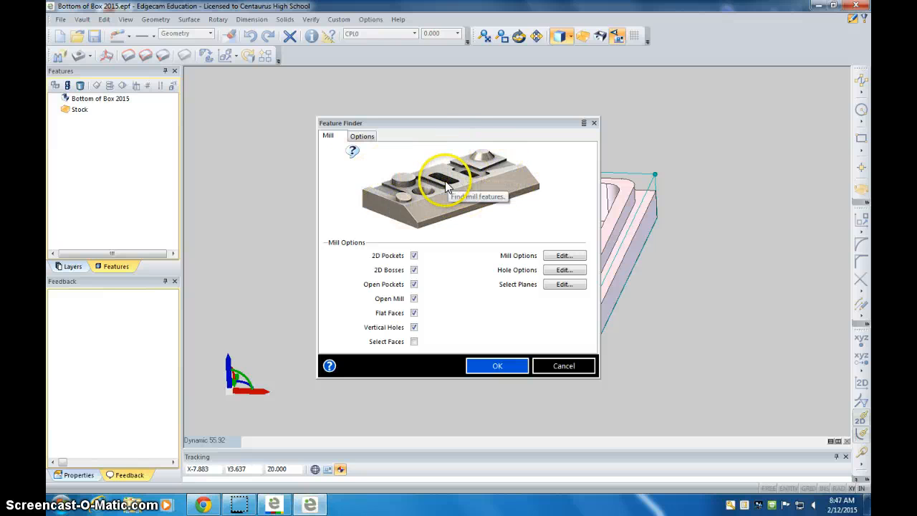
pyautogui.moveTo(446, 122); pyautogui.dragTo(313, 95)
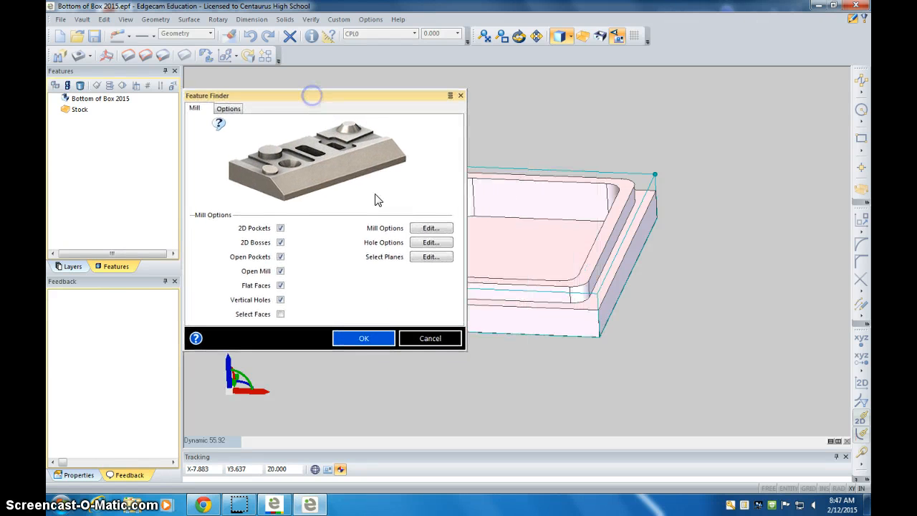
pyautogui.click(362, 339)
pyautogui.click(363, 337)
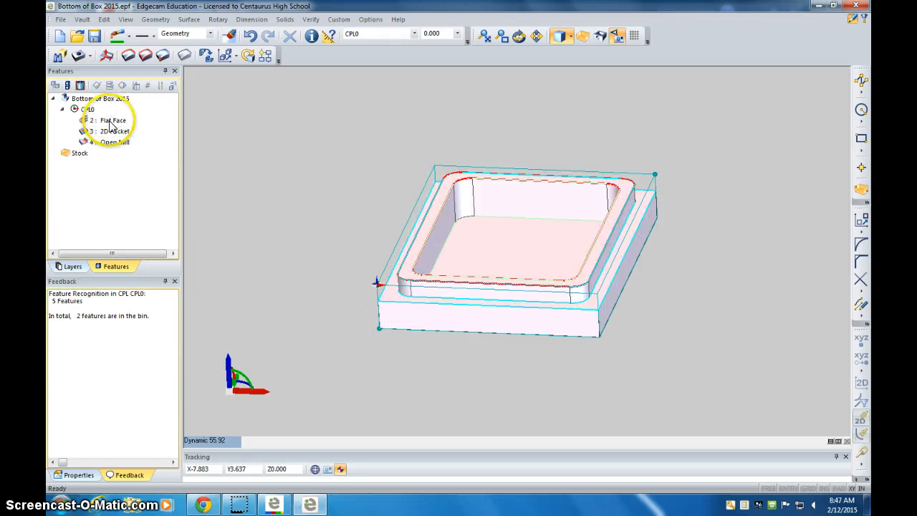
pyautogui.click(111, 132)
pyautogui.click(111, 143)
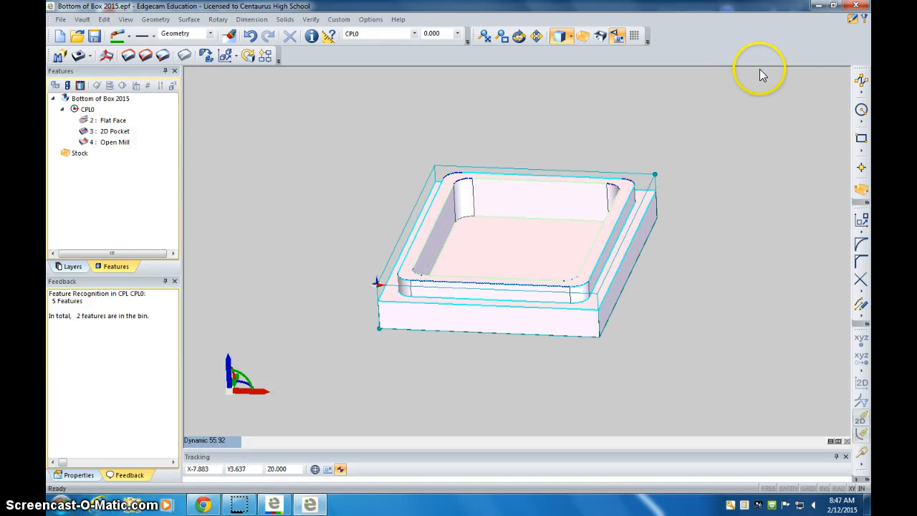
# - Create a milling sequence using the prolight 1000.mcp machine tool, initial CPL0 and an absolute datum
pyautogui.click(864, 20)
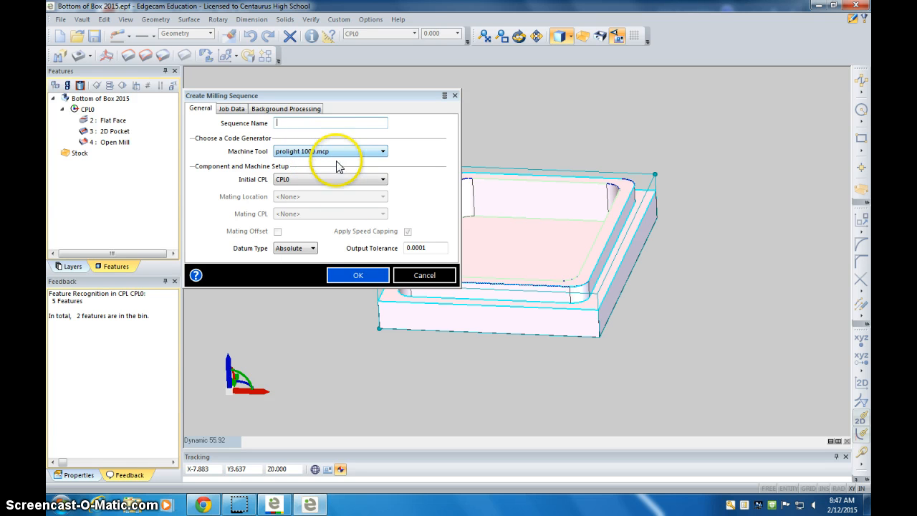
pyautogui.click(358, 278)
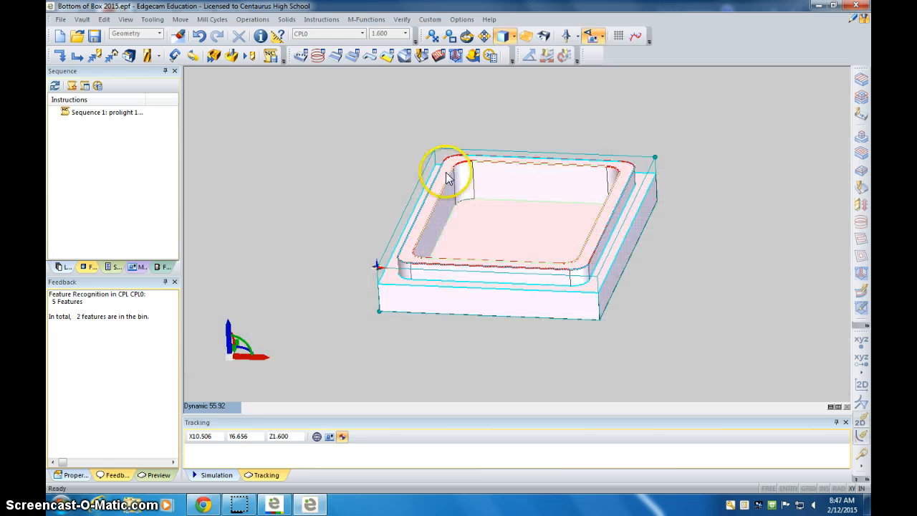
# - Start a roughing operation on the 2D Pocket feature and set its mill type to Optimised
pyautogui.click(355, 58)
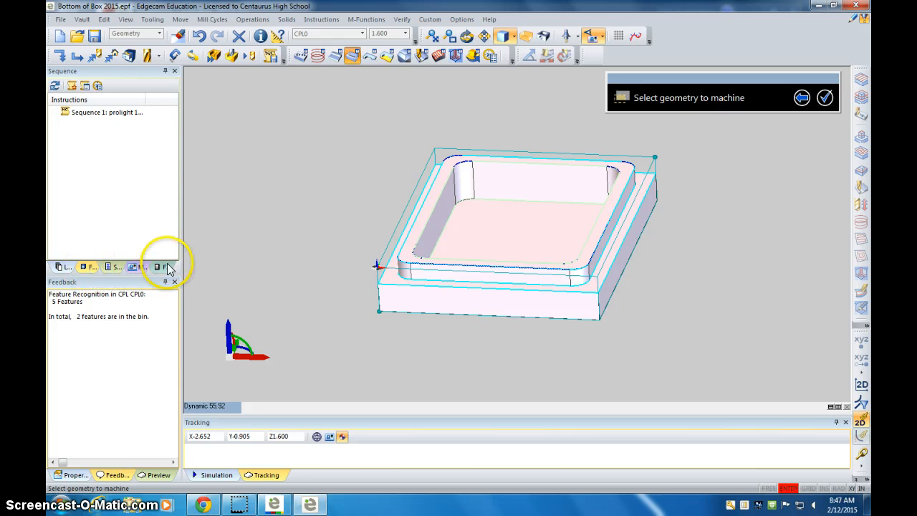
pyautogui.click(89, 267)
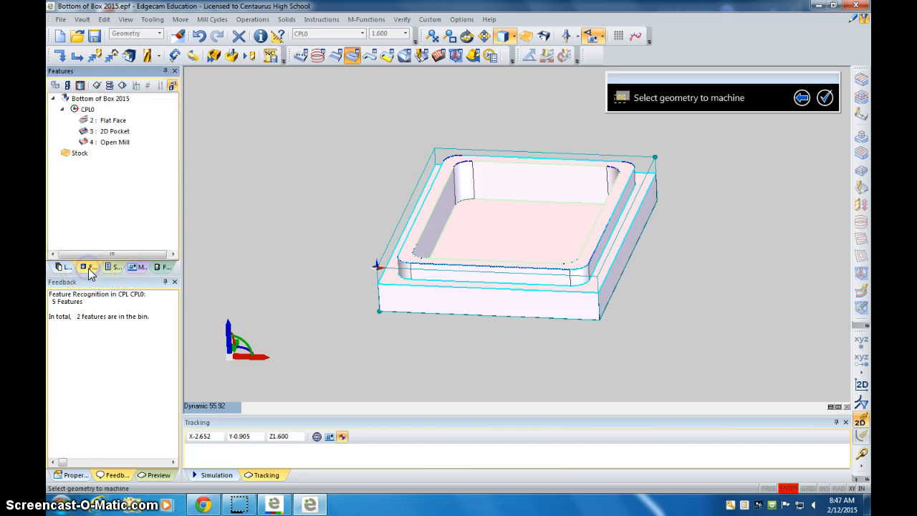
pyautogui.click(108, 134)
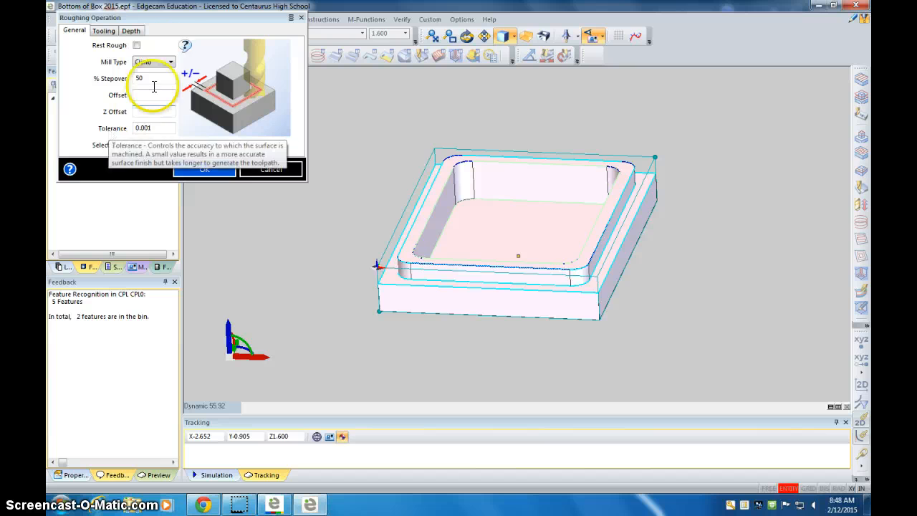
pyautogui.moveTo(176, 18); pyautogui.dragTo(322, 85)
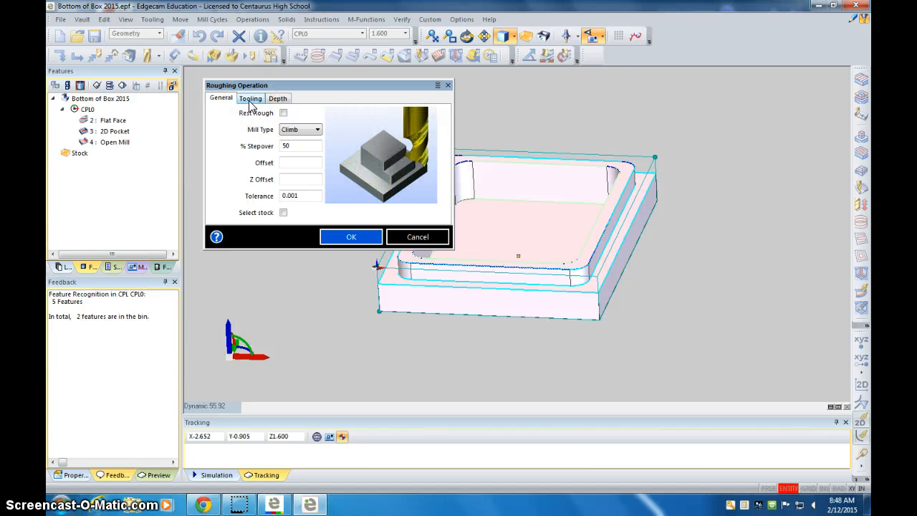
pyautogui.click(292, 135)
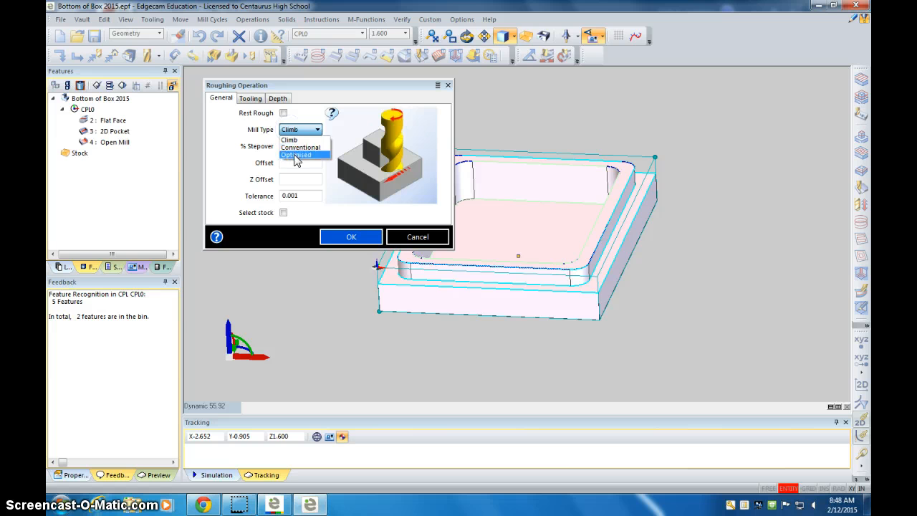
pyautogui.click(296, 155)
pyautogui.moveTo(423, 163)
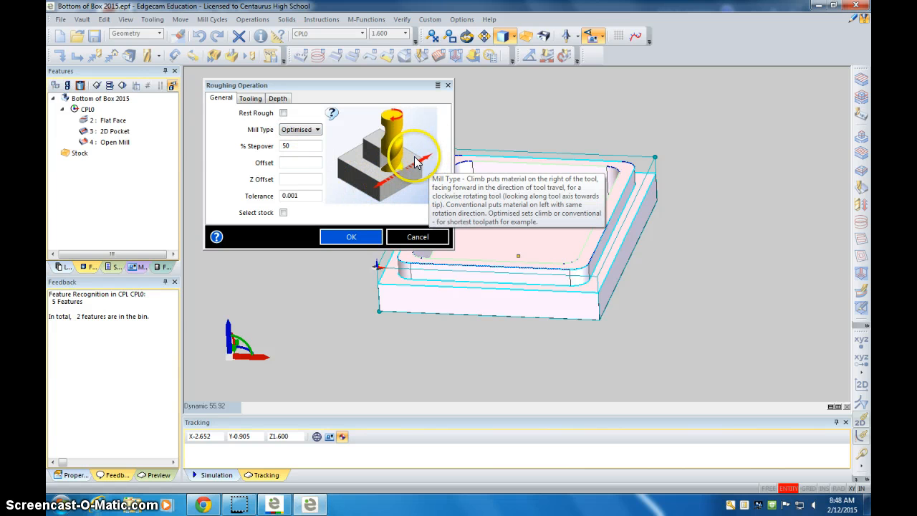
# - Set the pocket roughing tooling to feedrate 40, plunge feedrate 20, speed 5000 and tool diameter .25
pyautogui.click(250, 99)
pyautogui.doubleClick(294, 113)
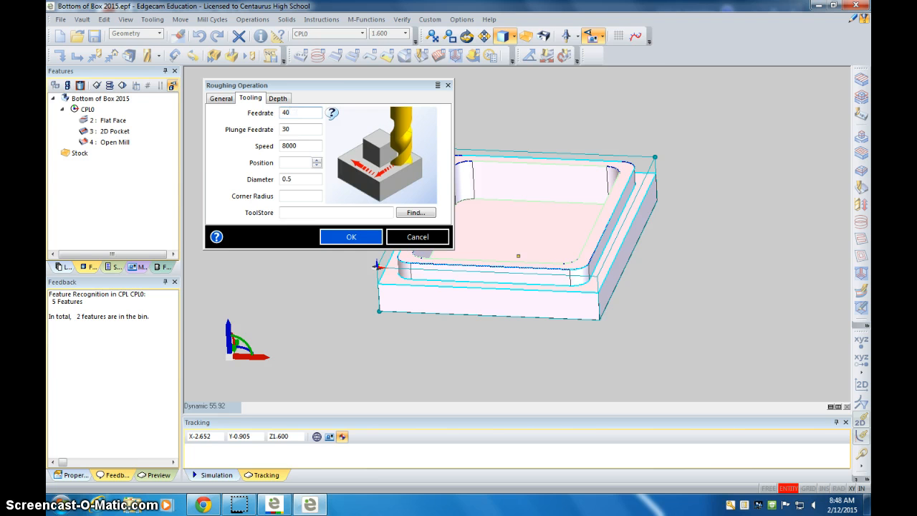
pyautogui.press('Tab')
pyautogui.write('20')
pyautogui.press('Tab')
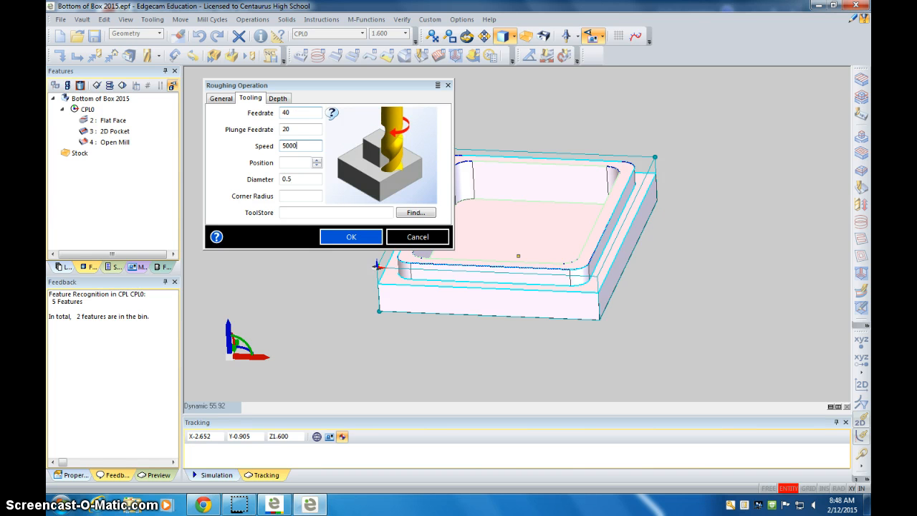
pyautogui.moveTo(310, 179); pyautogui.dragTo(276, 179)
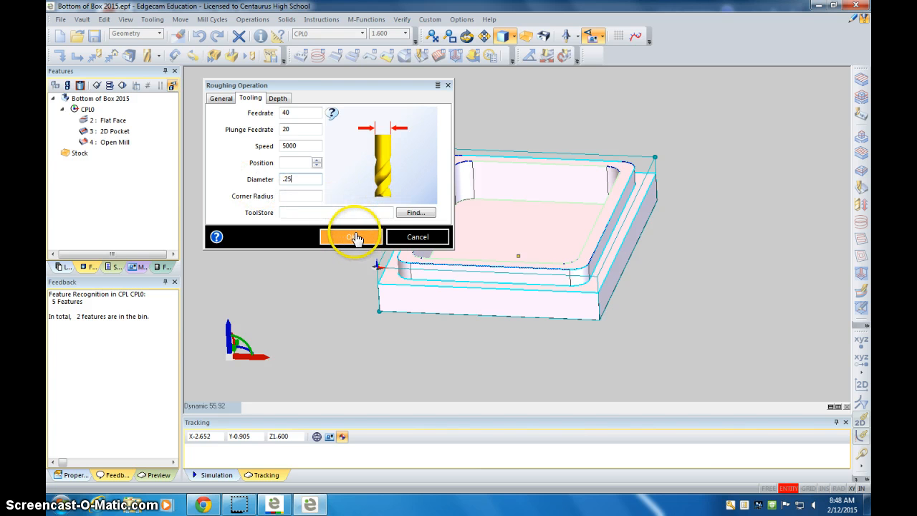
# - Set the pocket roughing cut increment to .22 and generate the toolpath
pyautogui.click(277, 99)
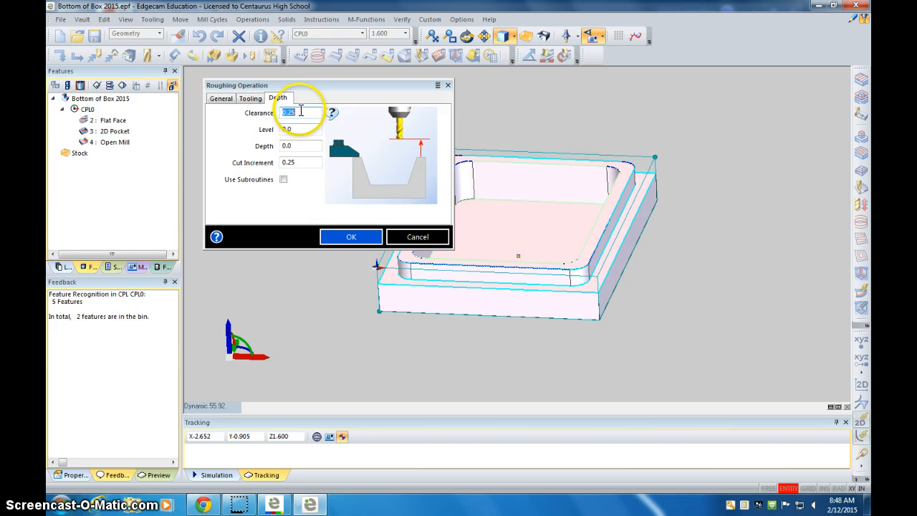
pyautogui.moveTo(423, 150)
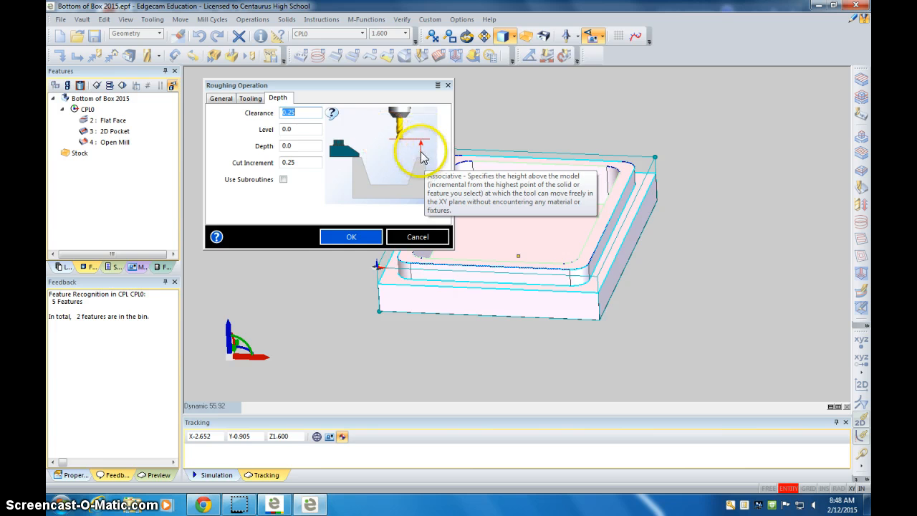
pyautogui.click(309, 161)
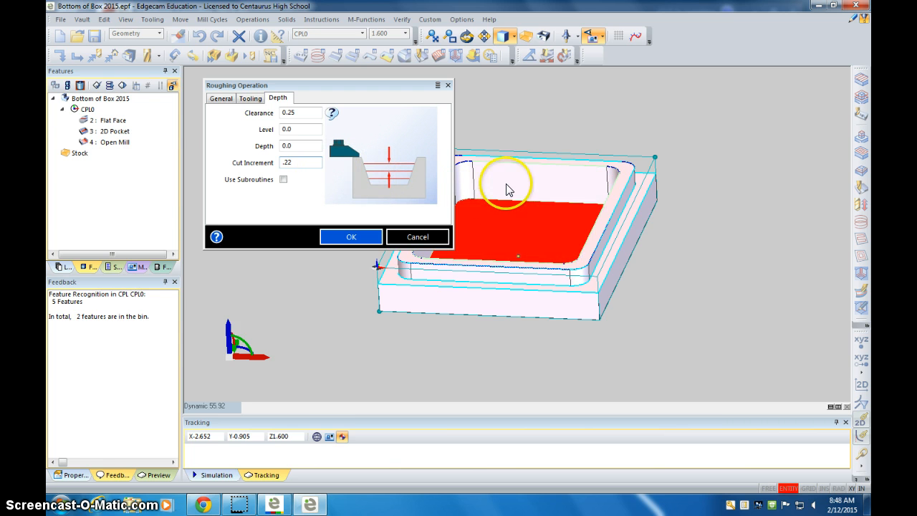
pyautogui.click(290, 163)
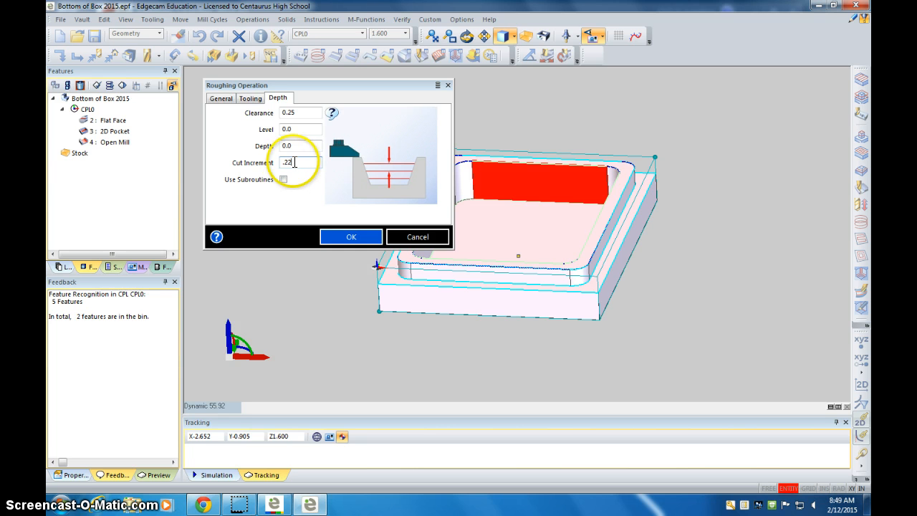
pyautogui.click(300, 163)
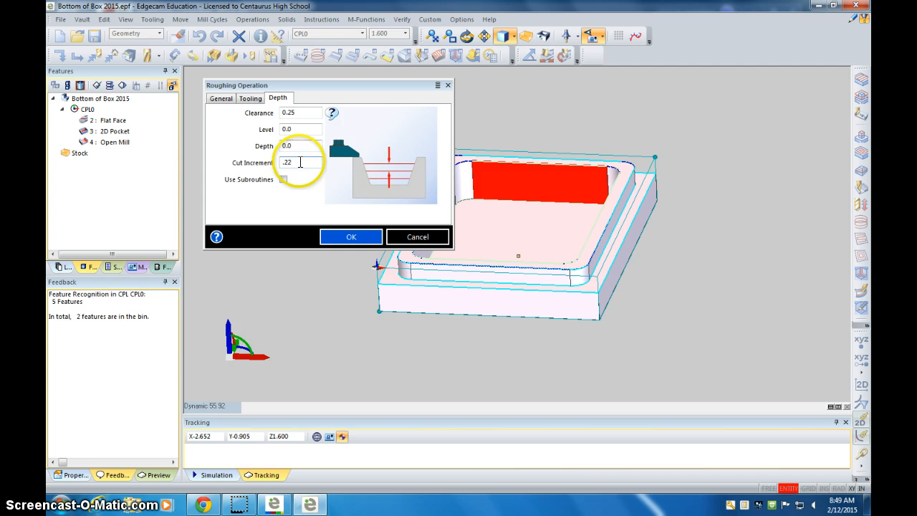
pyautogui.click(349, 238)
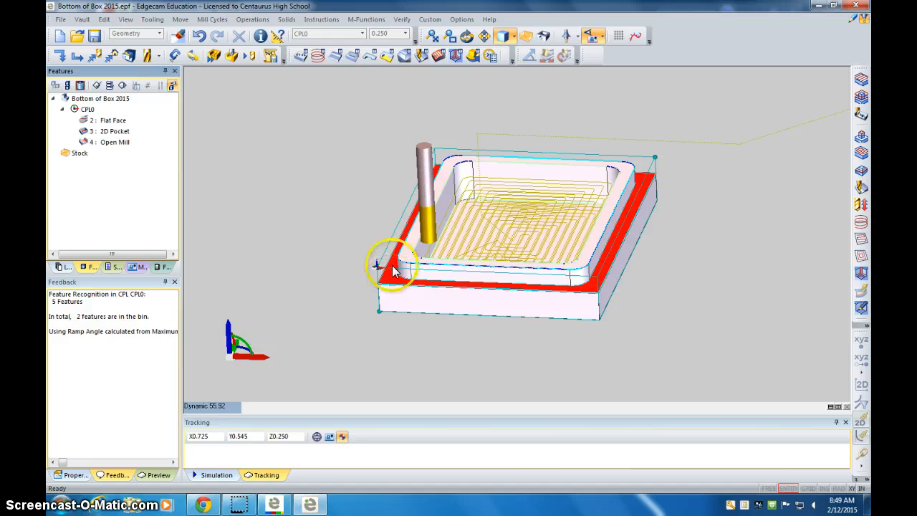
# - Add a roughing operation on the Open Mill feature, keeping the existing tooling and setting the cut increment to 0.1
pyautogui.click(352, 59)
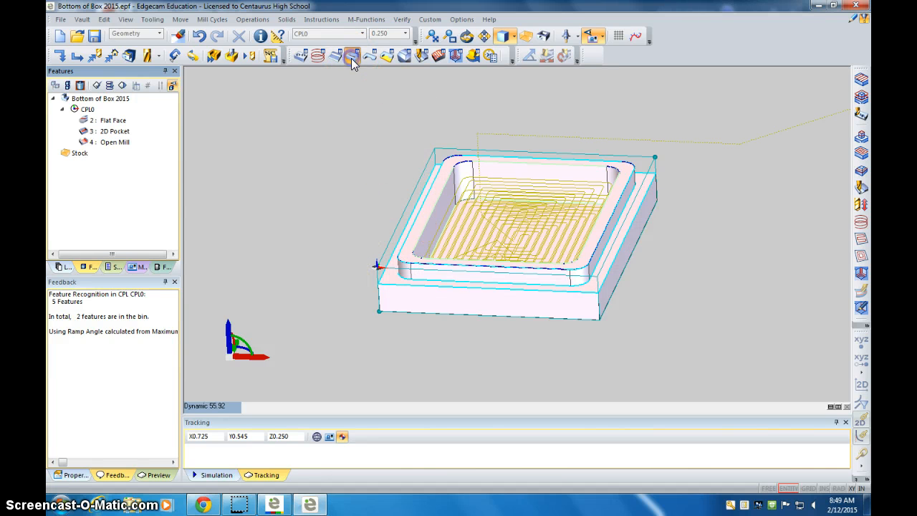
pyautogui.click(115, 143)
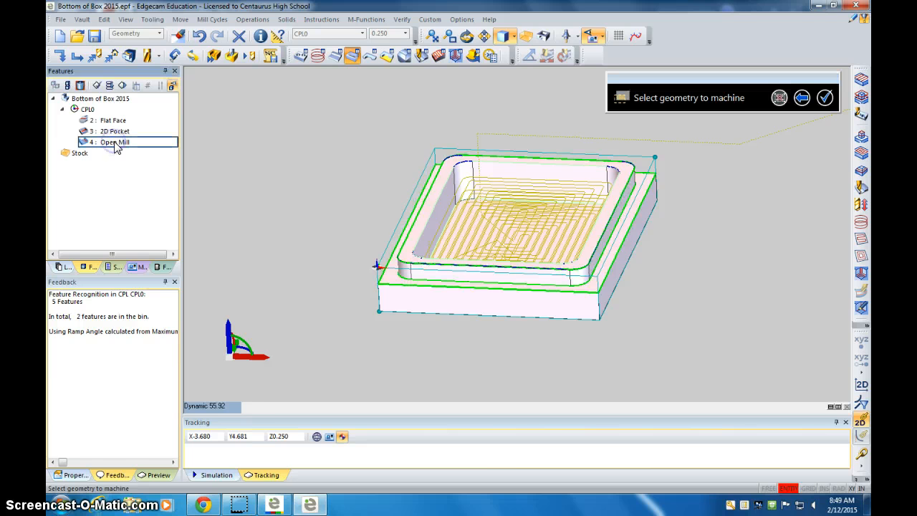
pyautogui.rightClick(208, 139)
pyautogui.rightClick(209, 140)
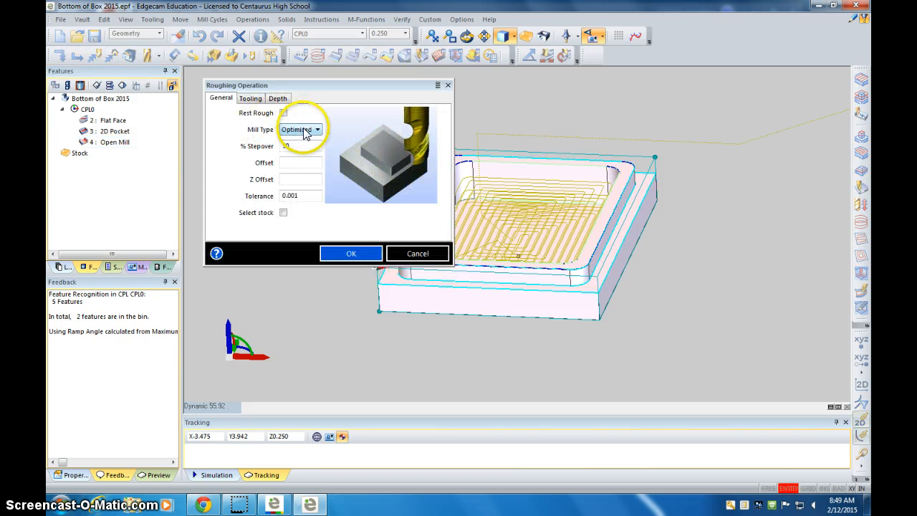
pyautogui.click(252, 99)
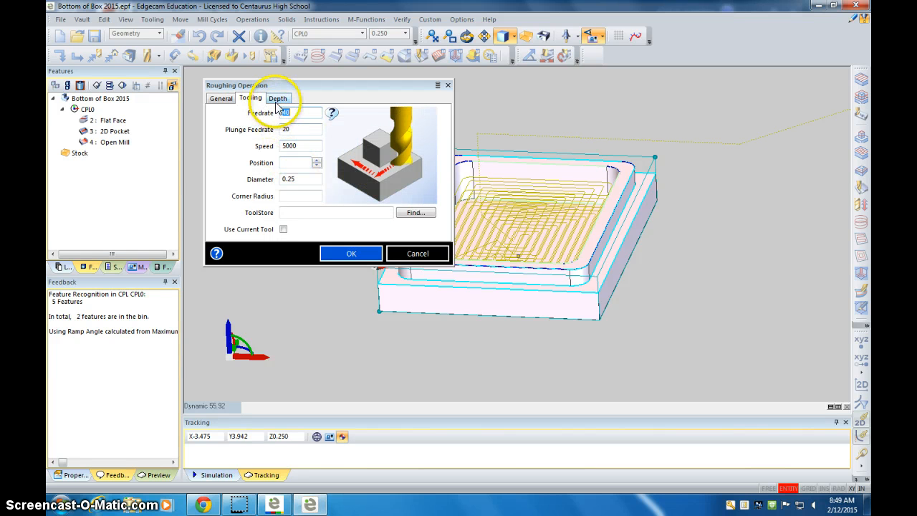
pyautogui.click(277, 98)
pyautogui.click(303, 162)
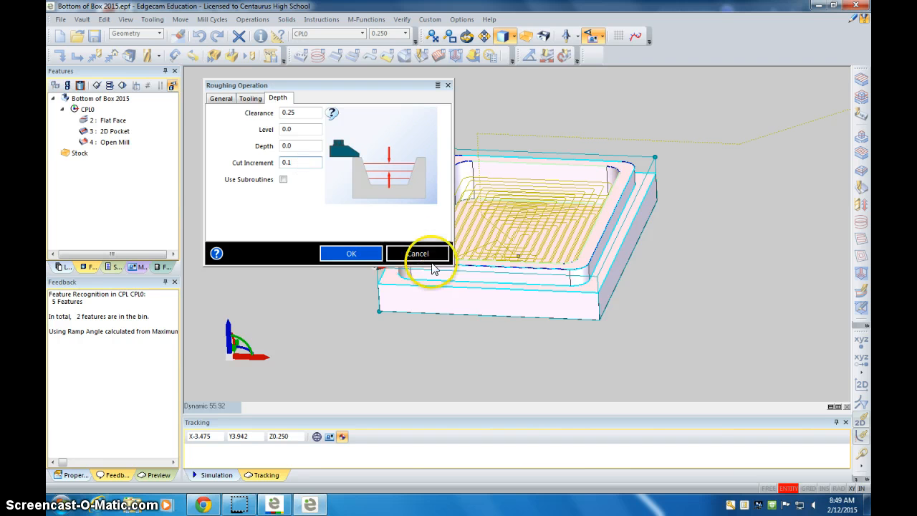
pyautogui.click(341, 255)
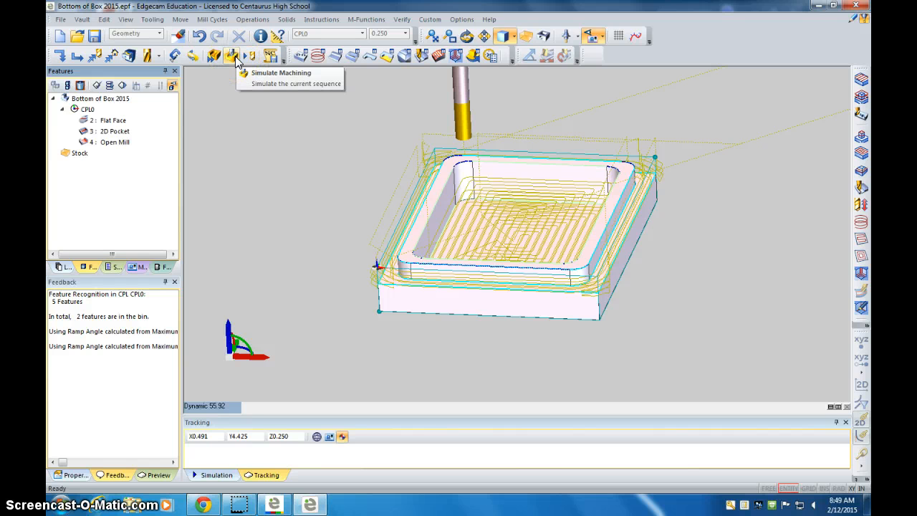
# - Simulate the machining sequence through to the end of the job, and close the simulator
pyautogui.click(235, 56)
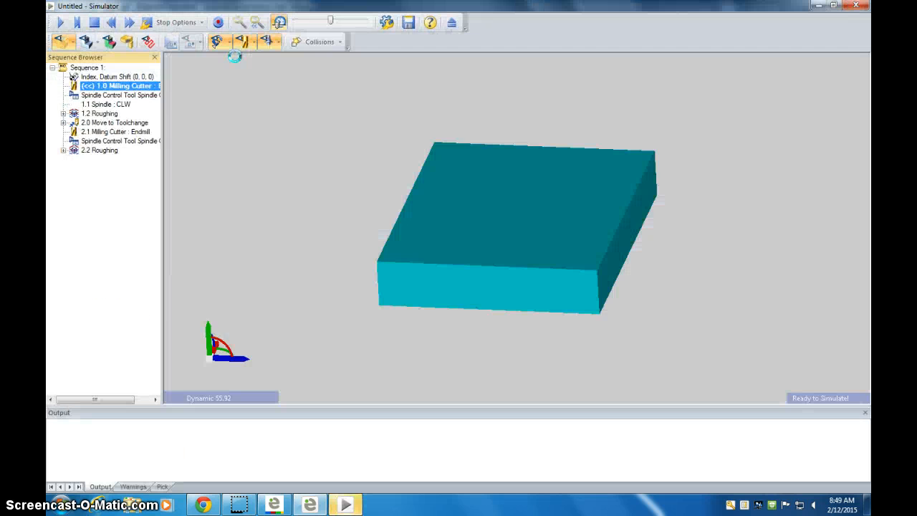
pyautogui.click(61, 25)
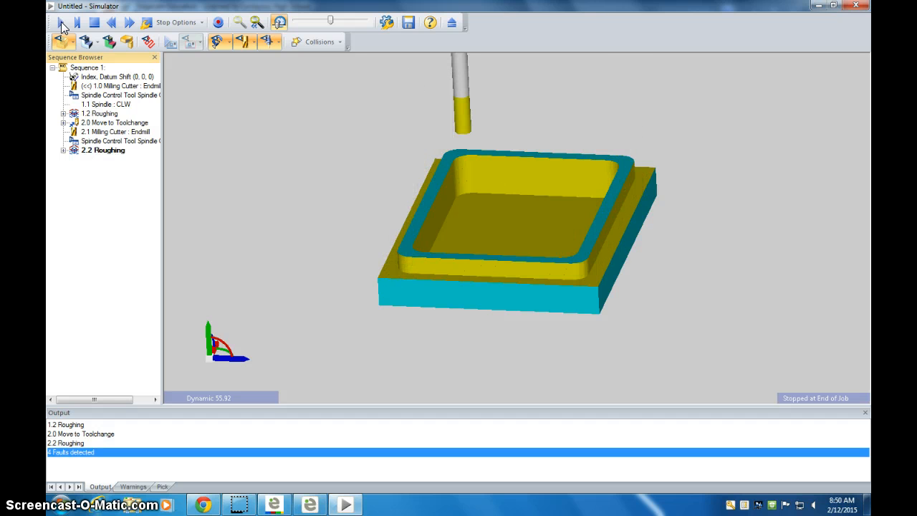
pyautogui.click(336, 128)
pyautogui.click(856, 7)
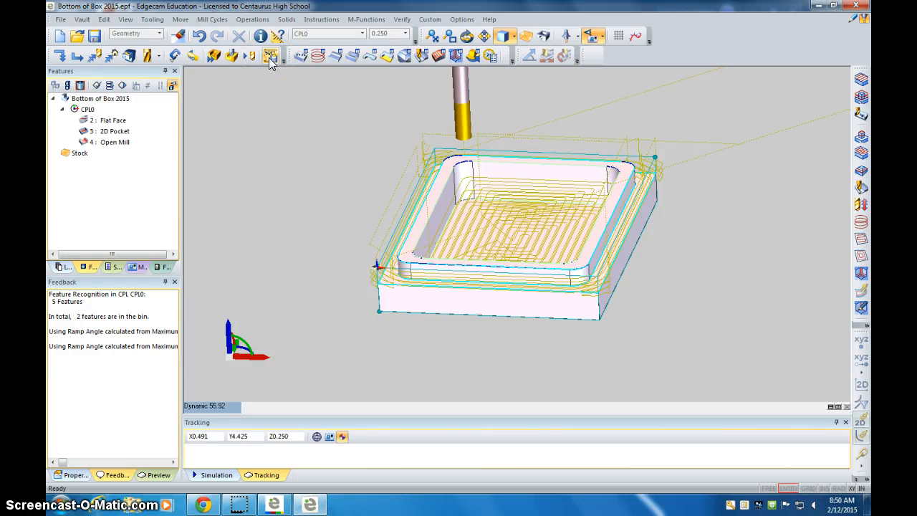
pyautogui.click(419, 225)
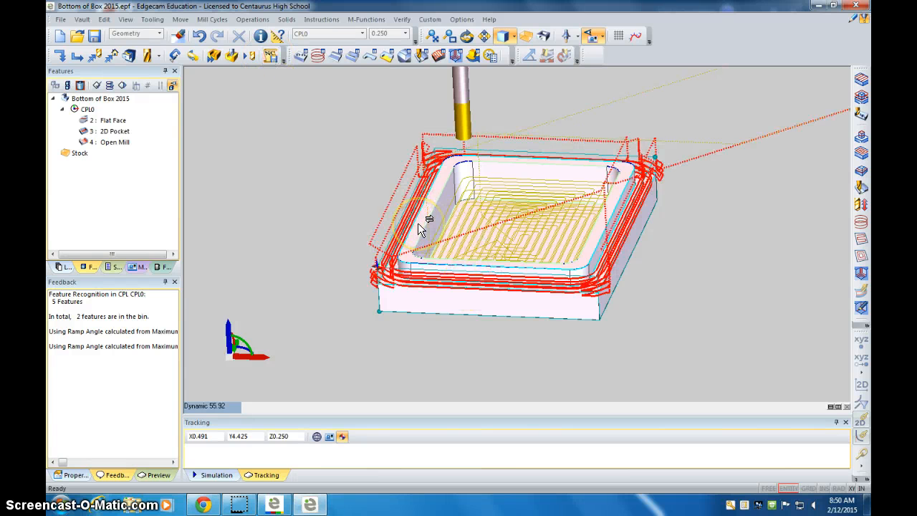
pyautogui.click(282, 119)
pyautogui.click(230, 57)
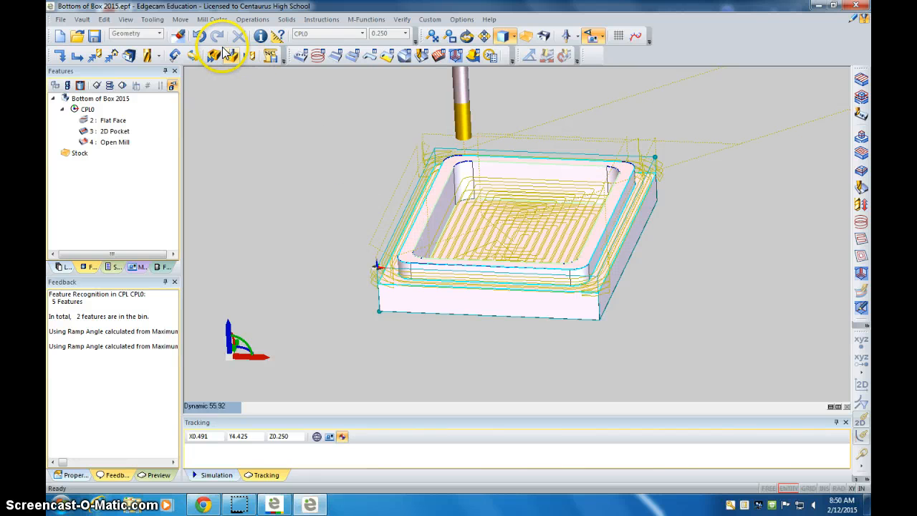
# - Generate the CNC code for the sequence, overwriting the existing Bottom of Box 2015.nc file
pyautogui.click(270, 59)
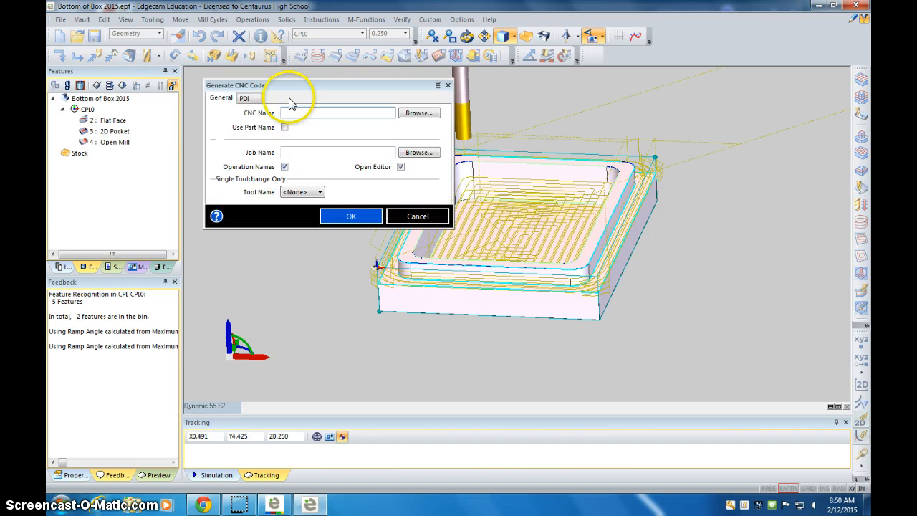
pyautogui.click(331, 222)
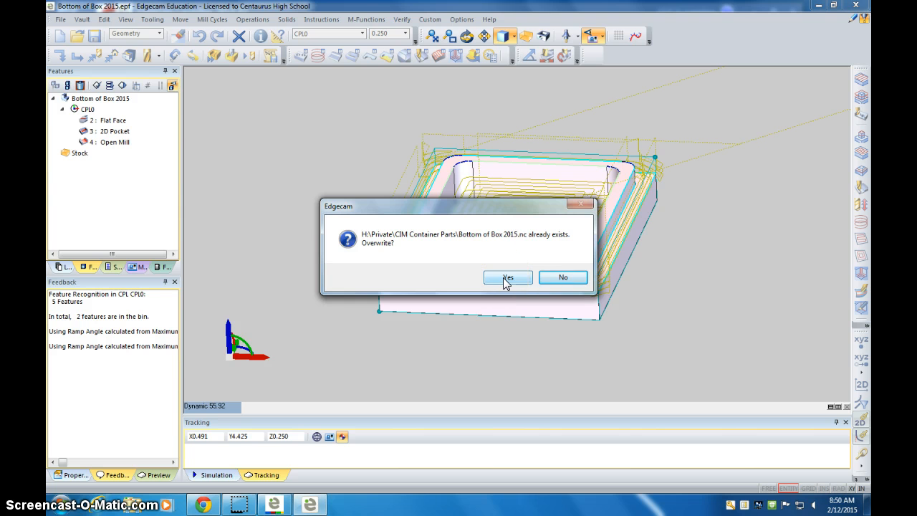
pyautogui.click(542, 280)
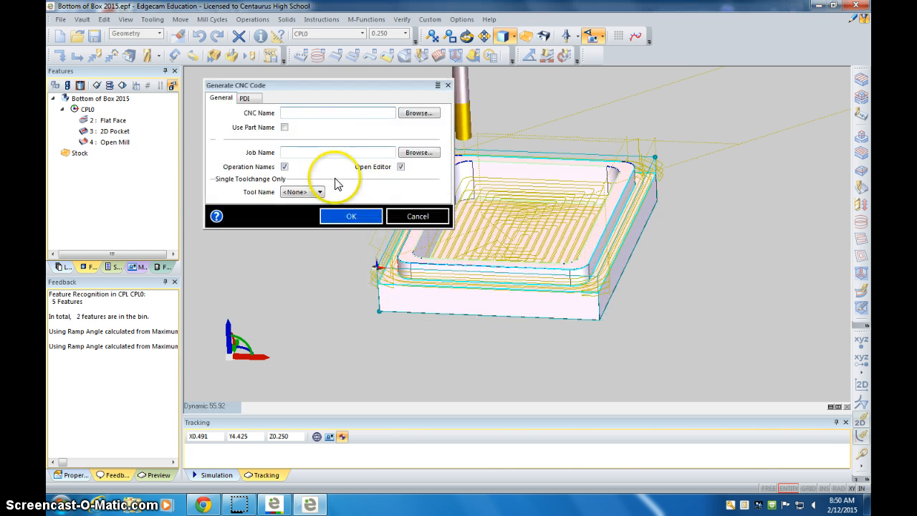
pyautogui.click(355, 219)
pyautogui.click(514, 279)
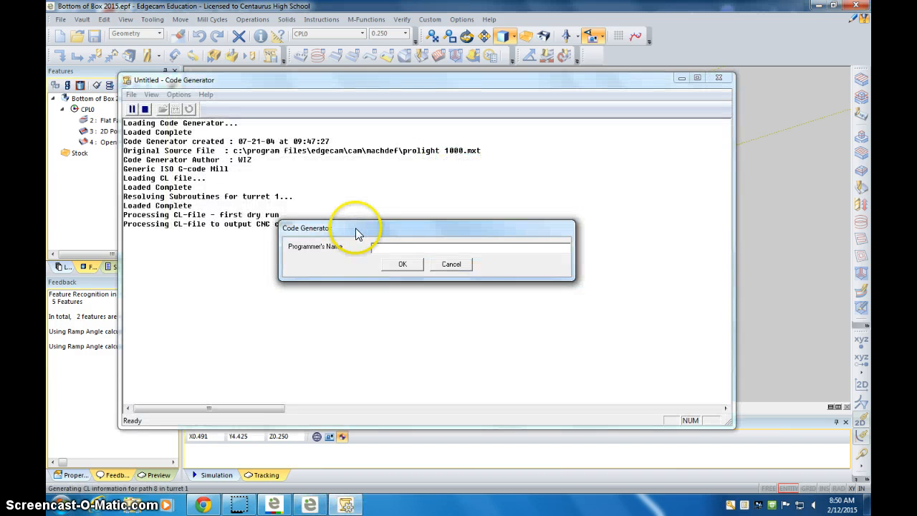
# - Enter the programmer's name for the code generator and output the finished G-code to the editor
pyautogui.click(379, 248)
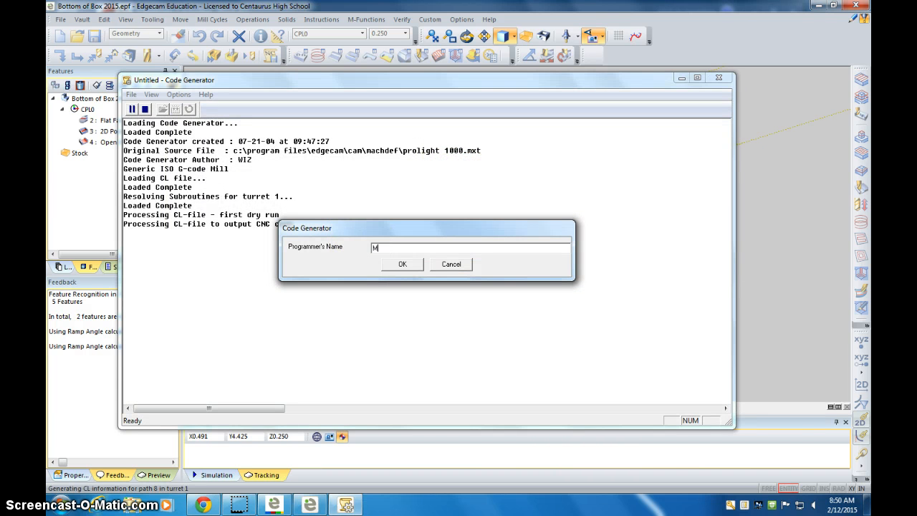
pyautogui.write('Mr. Thomas')
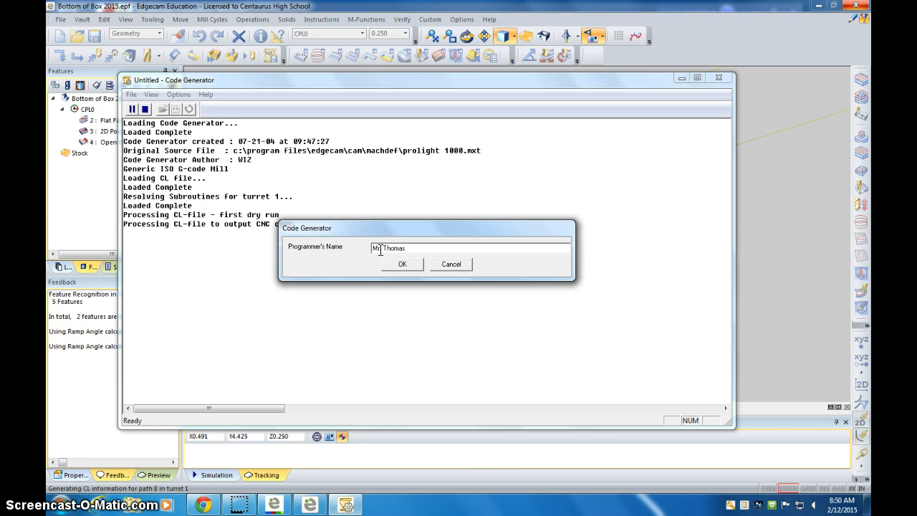
pyautogui.click(393, 265)
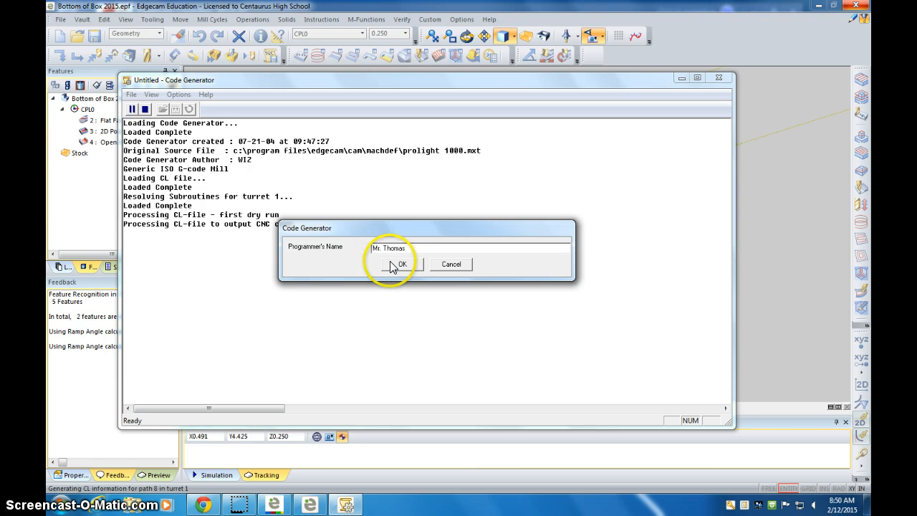
pyautogui.click(398, 265)
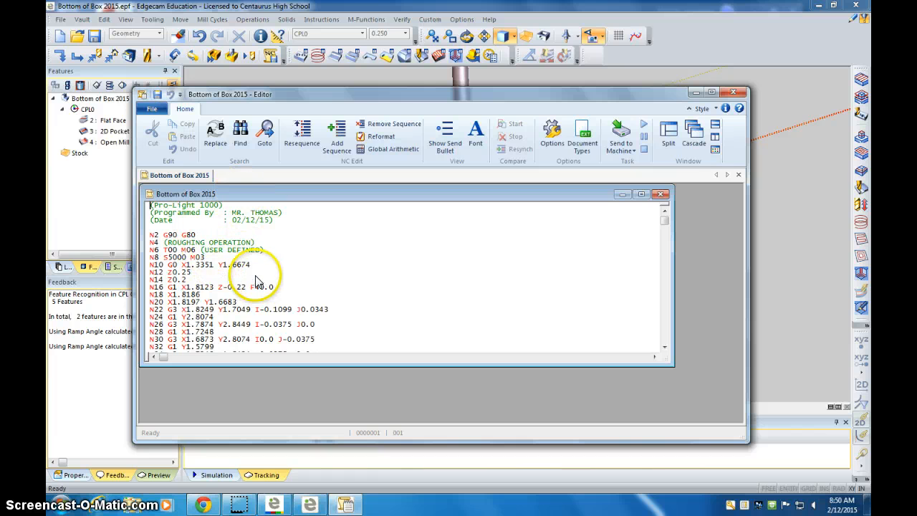
pyautogui.scroll(-1, 254, 281)
pyautogui.scroll(1, 245, 278)
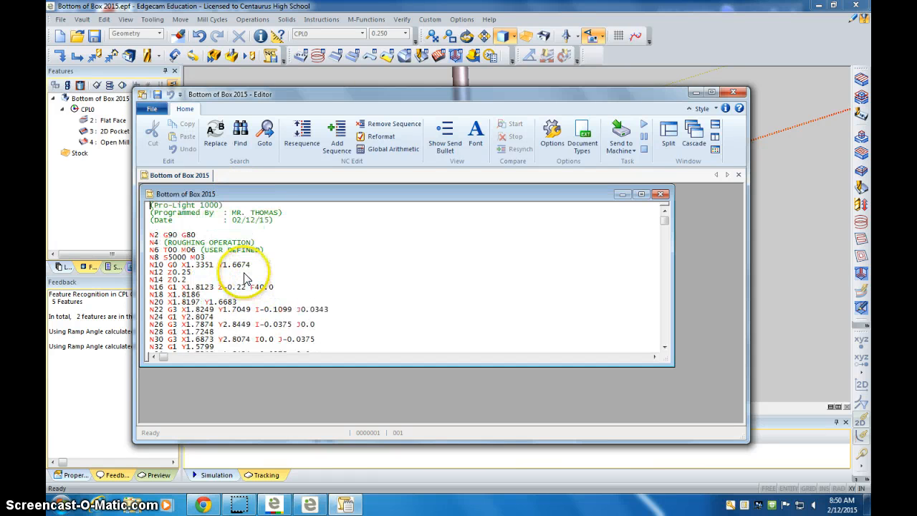
# - Delete the tool change line N6 T00 M06 (USER DEFINED) from the first roughing operation
pyautogui.click(269, 246)
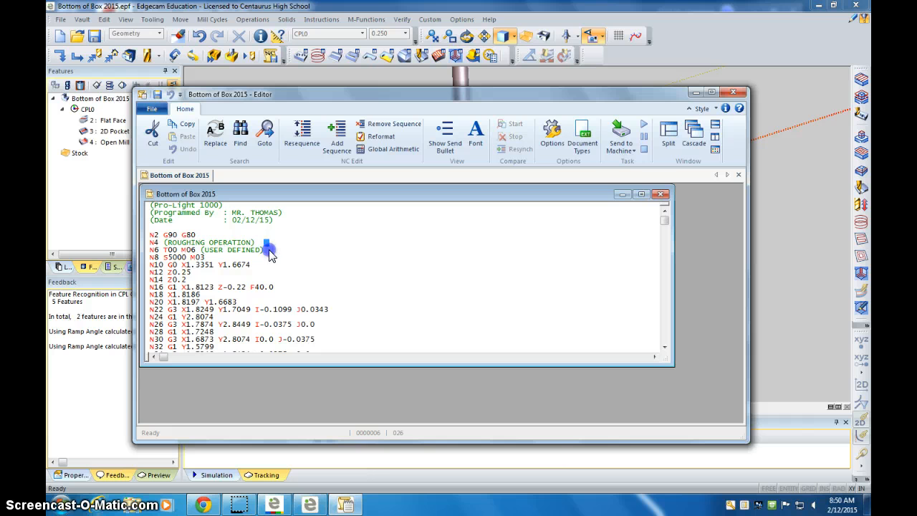
pyautogui.moveTo(272, 250); pyautogui.dragTo(204, 252)
pyautogui.click(148, 251)
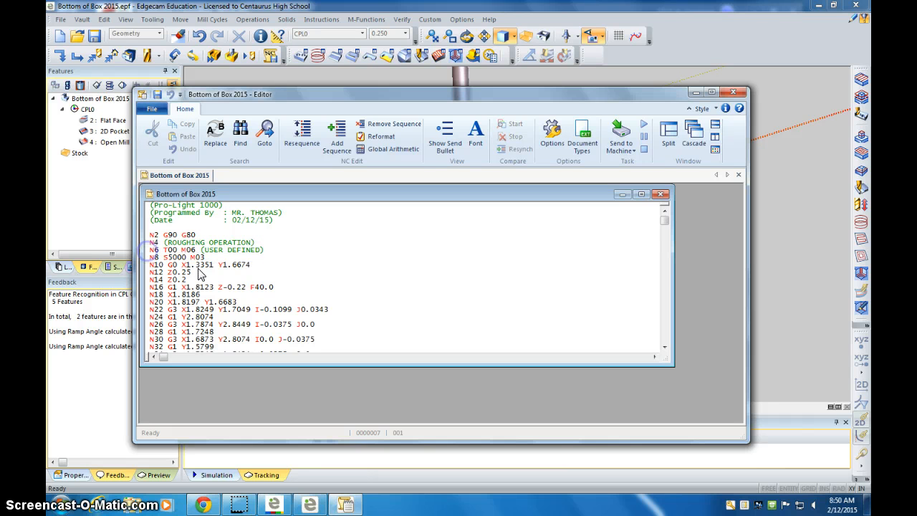
pyautogui.moveTo(275, 251); pyautogui.dragTo(260, 250)
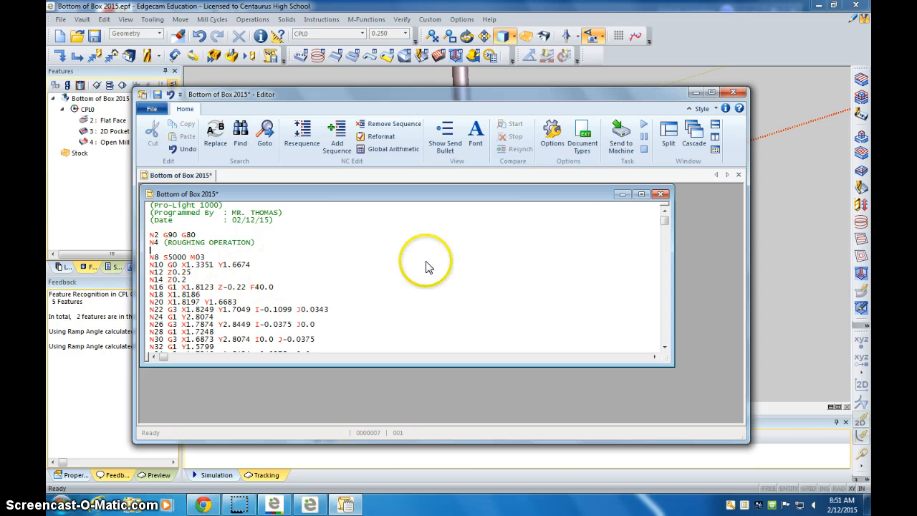
# - Delete the tool change line N530 T00 M06 (USER DEFINED) from the second roughing operation
pyautogui.moveTo(662, 223); pyautogui.dragTo(692, 265)
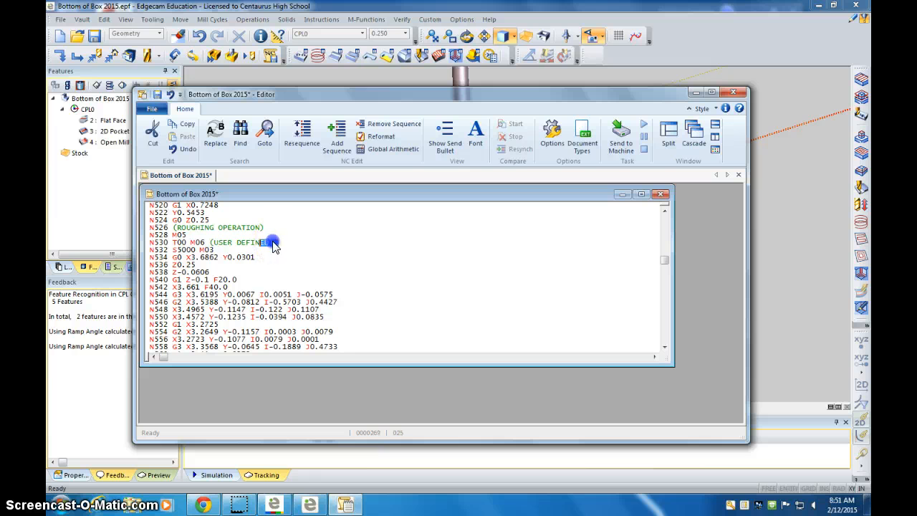
pyautogui.moveTo(272, 246); pyautogui.dragTo(175, 240)
pyautogui.click(150, 246)
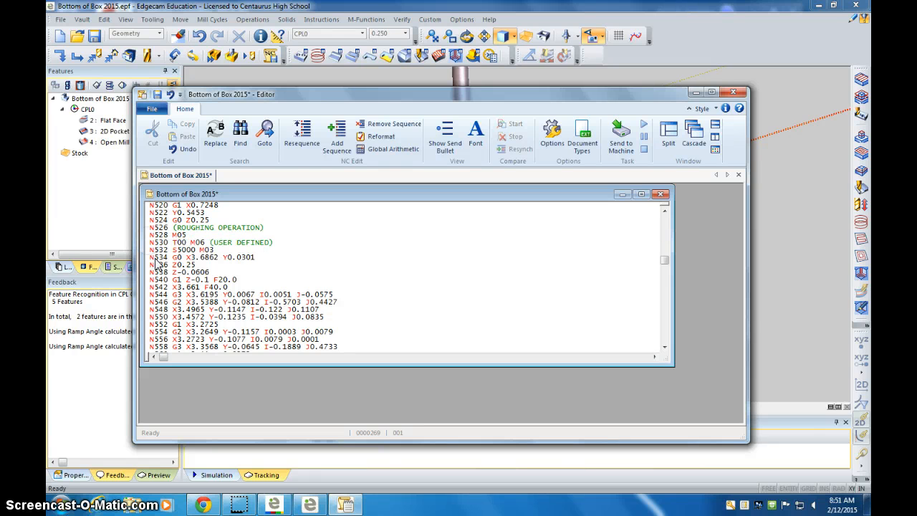
pyautogui.moveTo(251, 243); pyautogui.dragTo(273, 245)
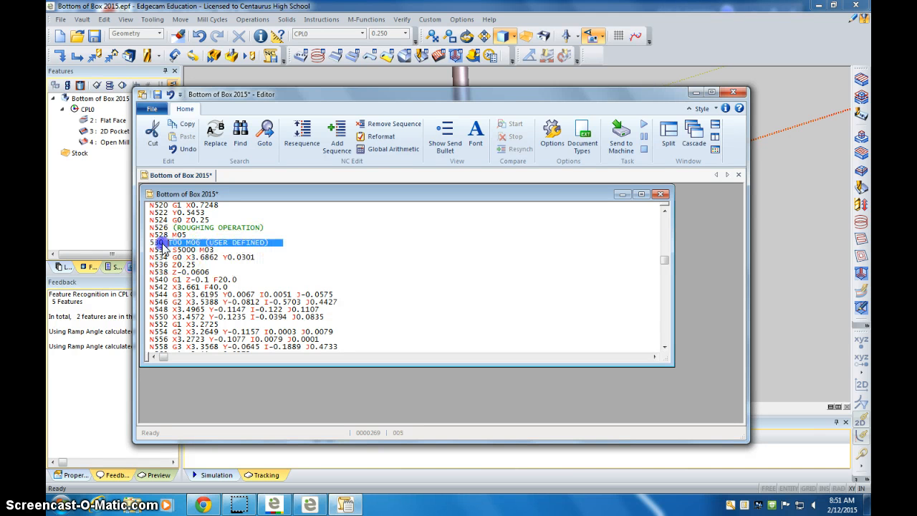
pyautogui.press('Delete')
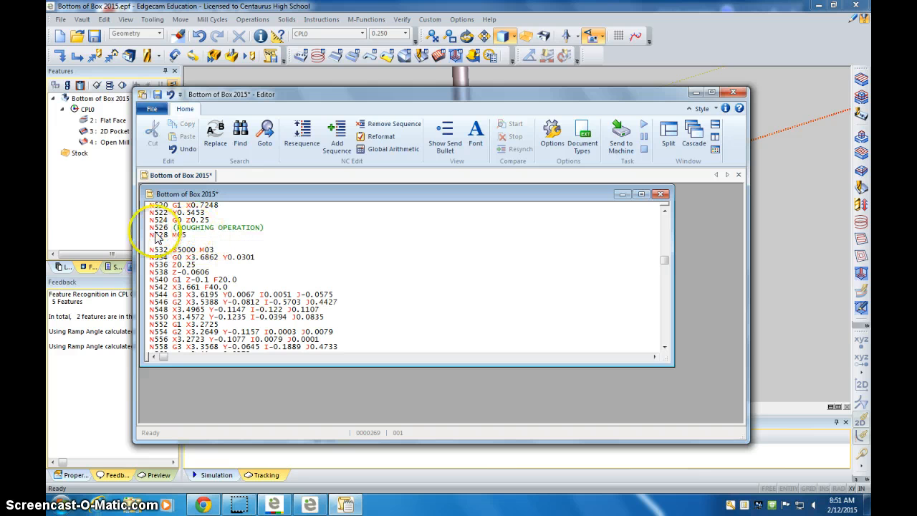
# - Save the edited NC program as Bottom of Box 2015-2 in the CIM Container Parts folder
pyautogui.click(156, 109)
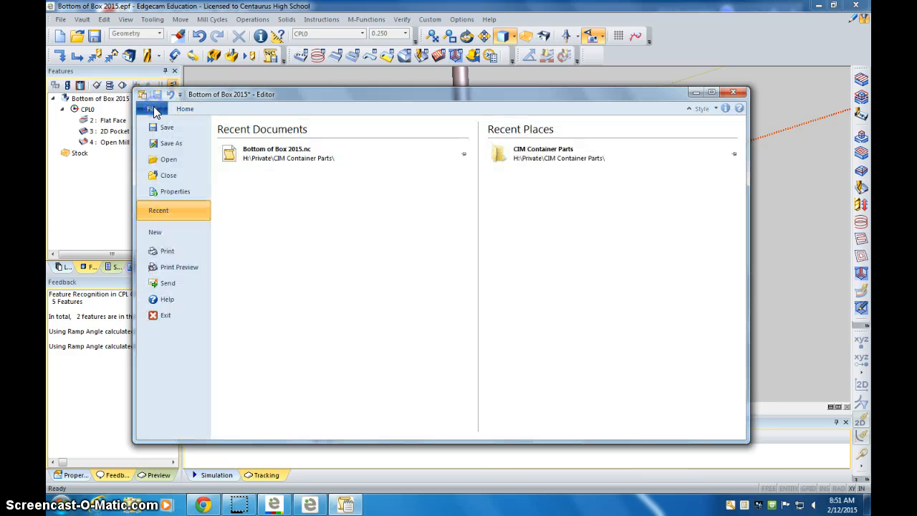
pyautogui.click(168, 145)
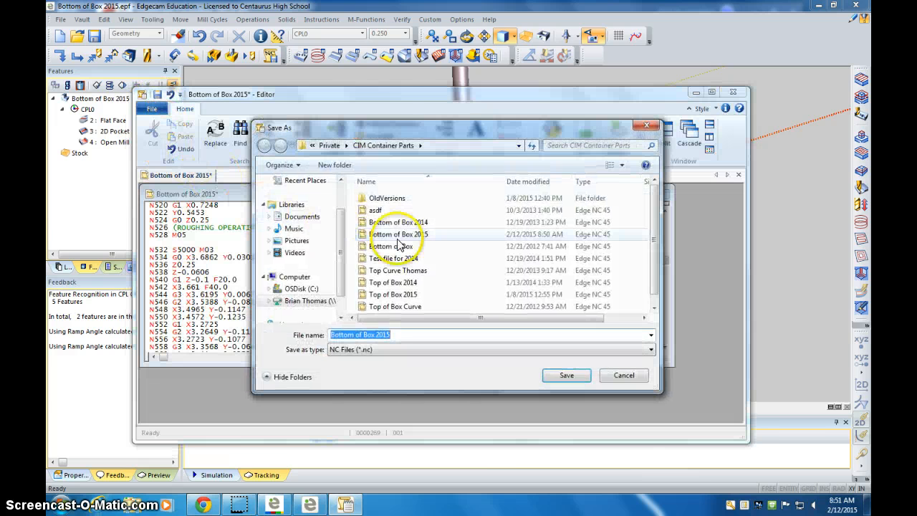
pyautogui.click(399, 335)
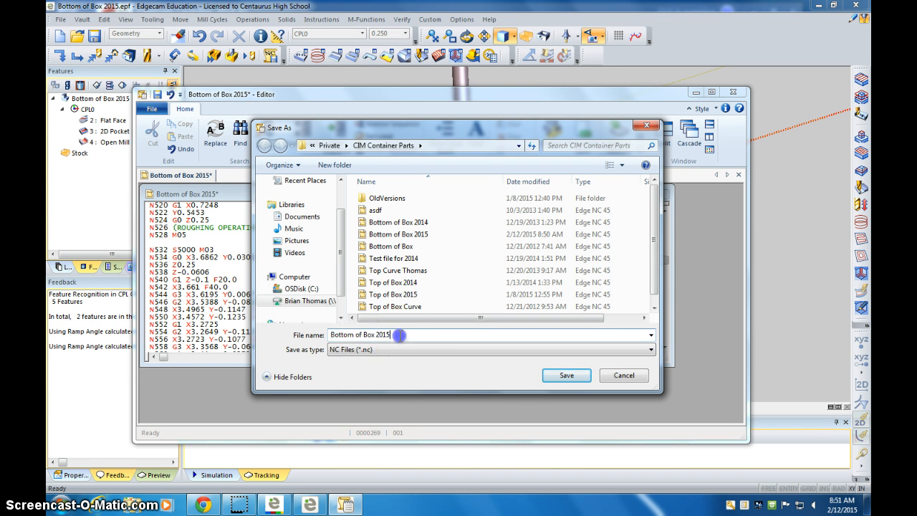
pyautogui.click(440, 350)
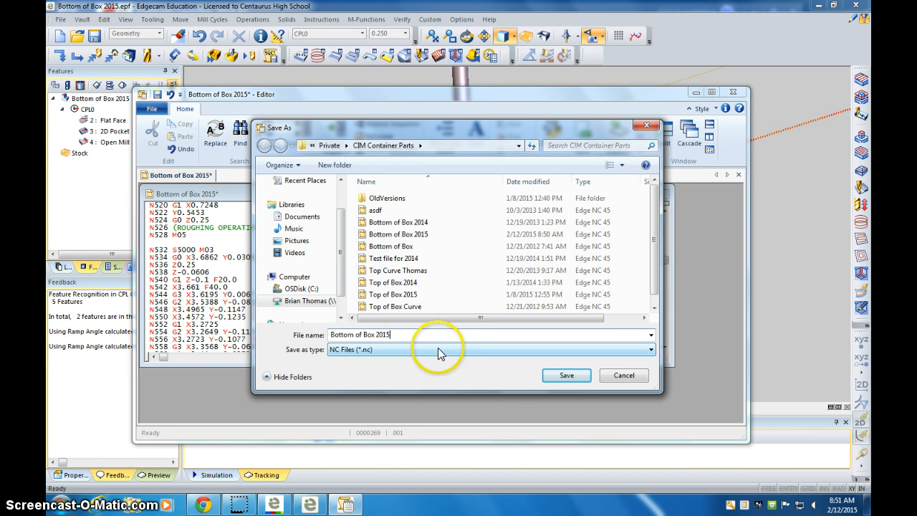
pyautogui.write('-2')
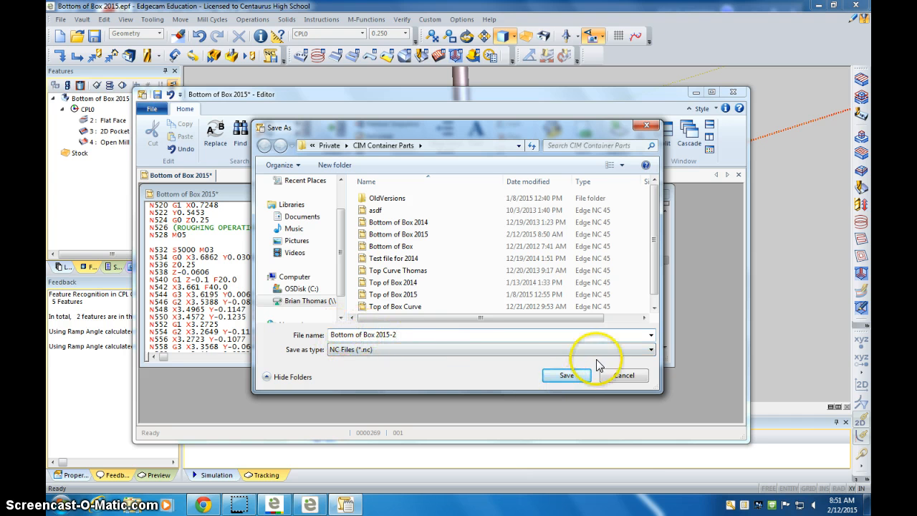
pyautogui.click(558, 374)
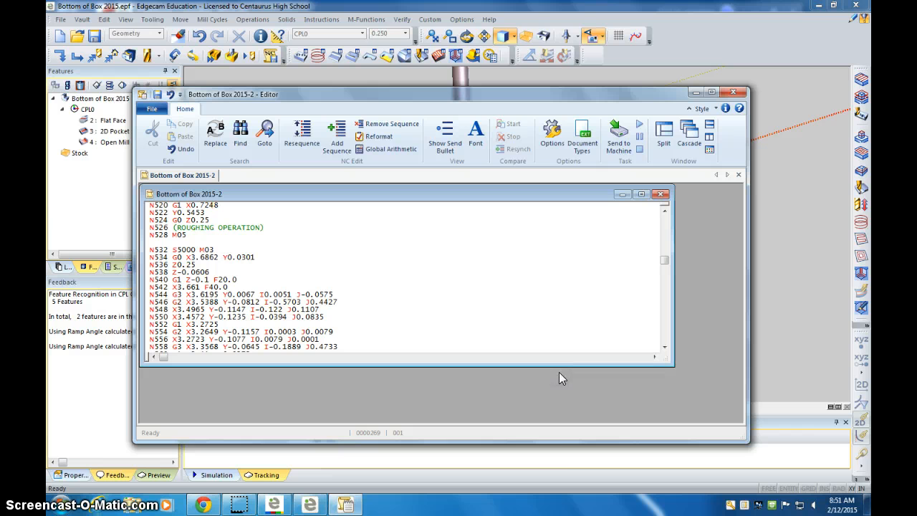
# - Close the NC editor, Edgecam and its launcher, saving the changes to Bottom of Box 2015
pyautogui.click(733, 92)
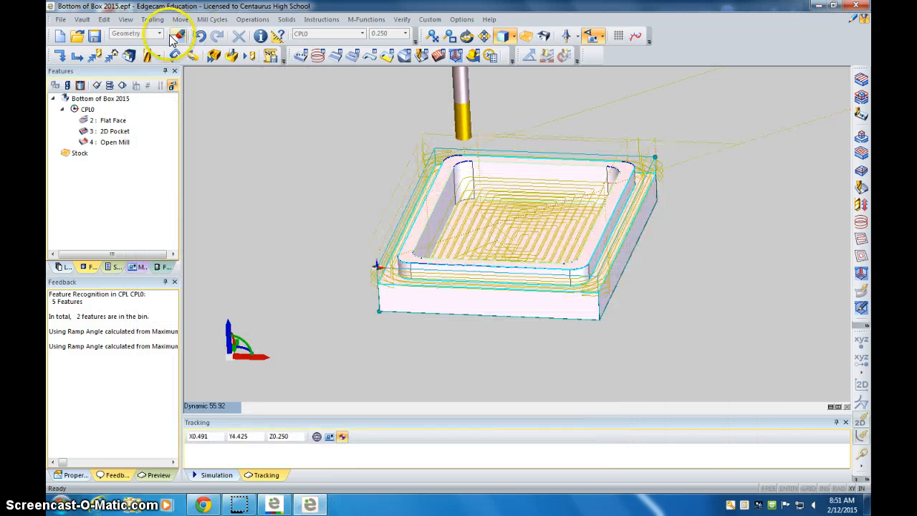
pyautogui.click(231, 57)
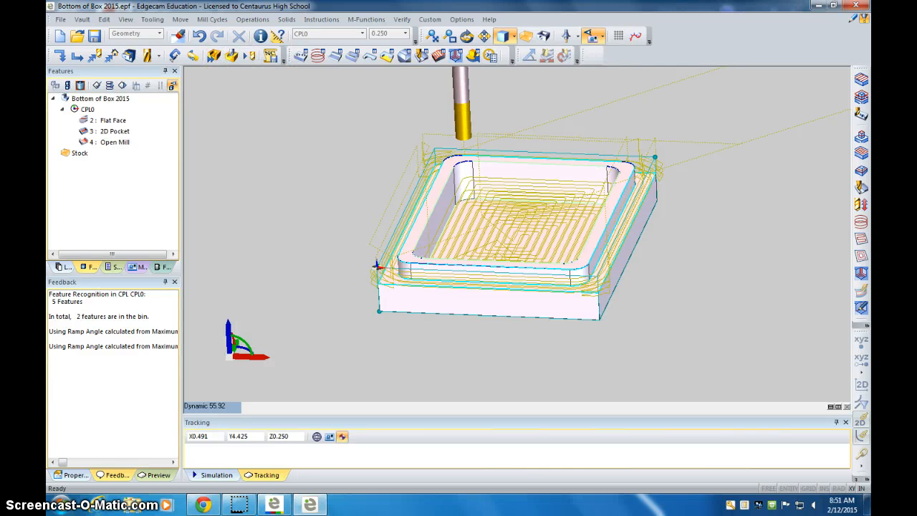
pyautogui.click(859, 6)
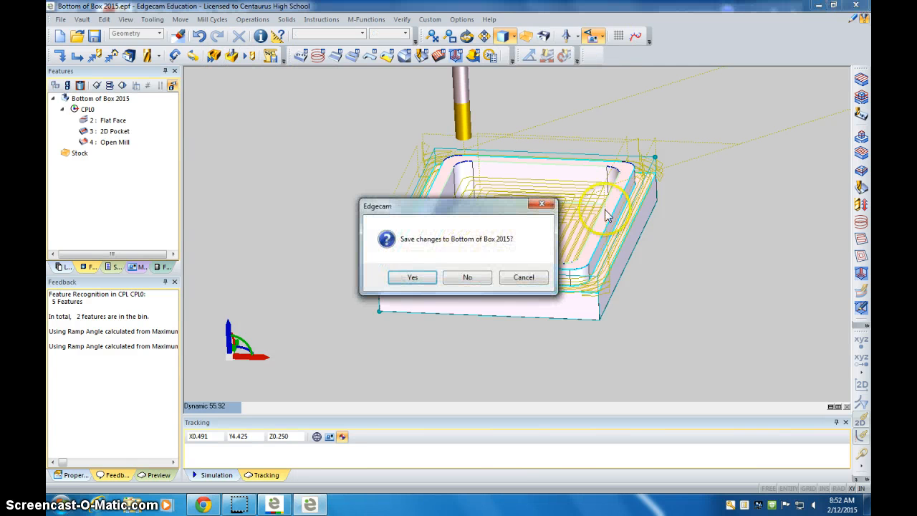
pyautogui.click(420, 280)
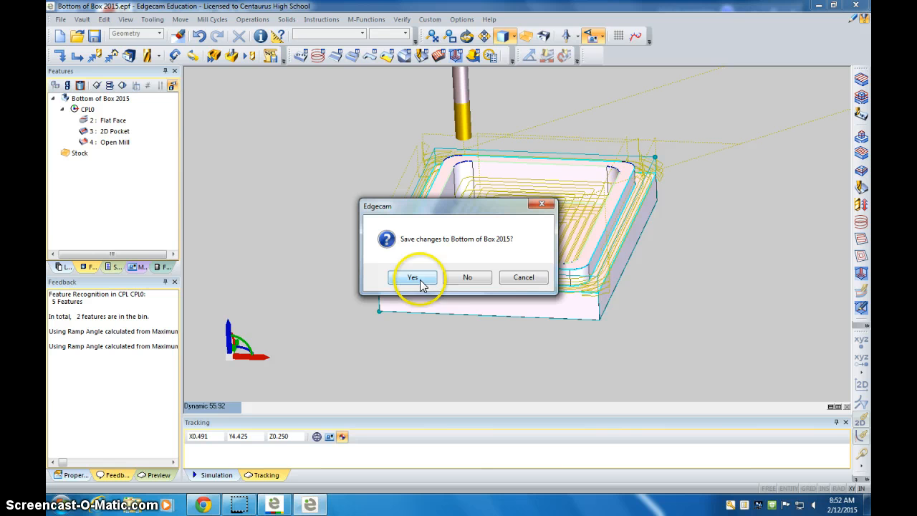
pyautogui.click(462, 282)
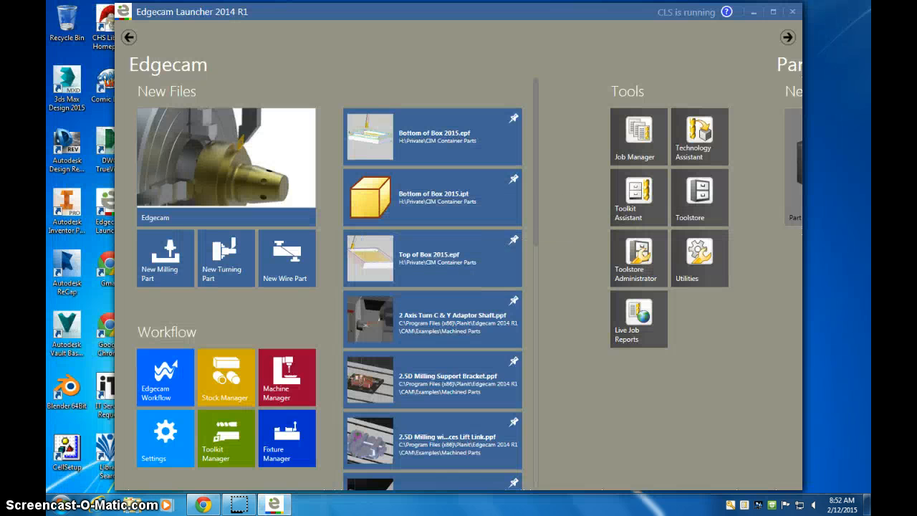
pyautogui.click(796, 15)
# - Launch CNCBase for proLIGHT 1000 Machining Center and dismiss the tip of the day
pyautogui.click(60, 505)
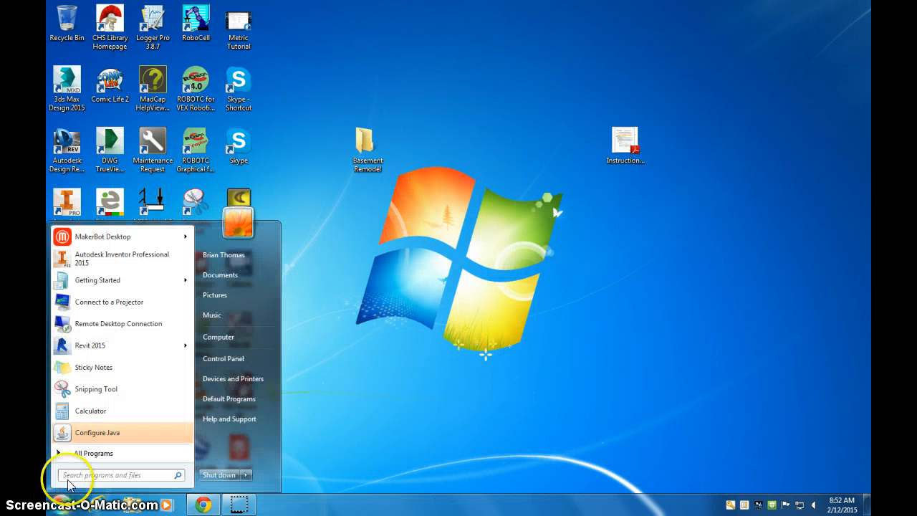
pyautogui.click(83, 457)
pyautogui.click(86, 403)
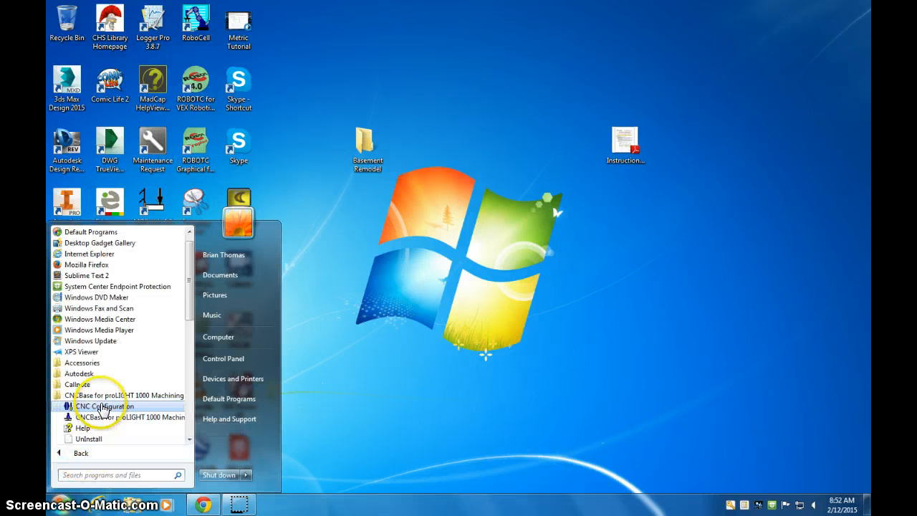
pyautogui.click(102, 418)
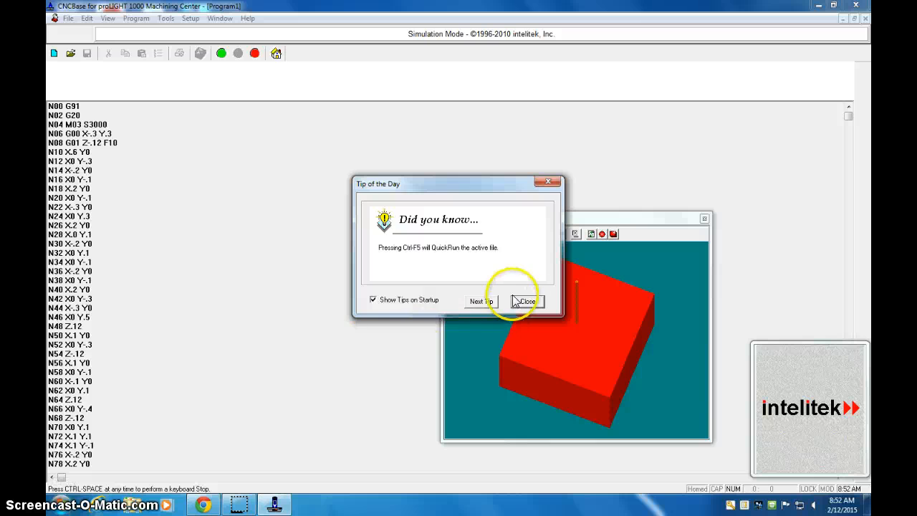
pyautogui.click(526, 300)
# - Open the Bottom of Box NC program from the Private\CIM Container Parts folder on the network drive
pyautogui.click(70, 53)
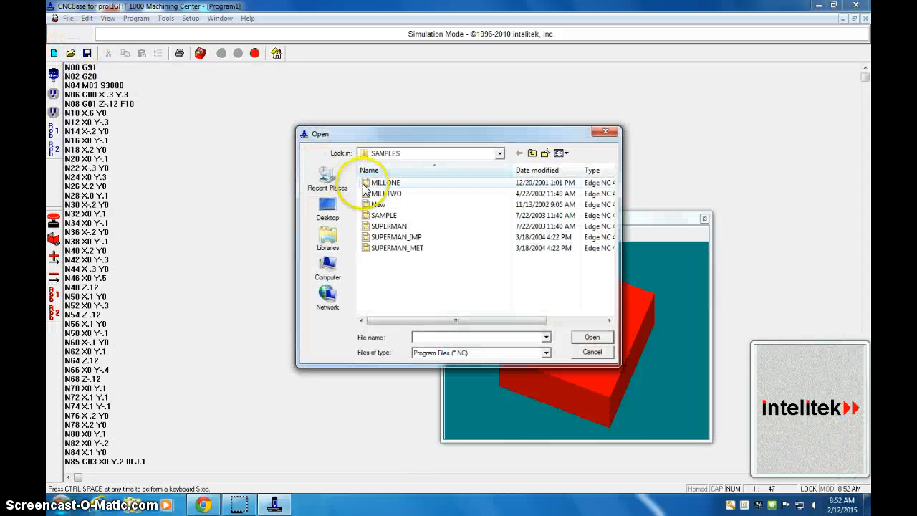
pyautogui.click(328, 268)
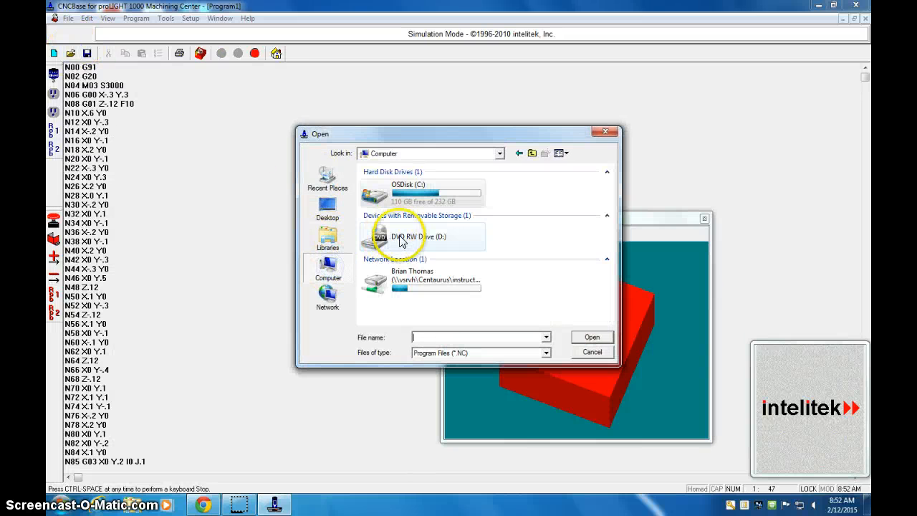
pyautogui.doubleClick(405, 273)
pyautogui.doubleClick(387, 205)
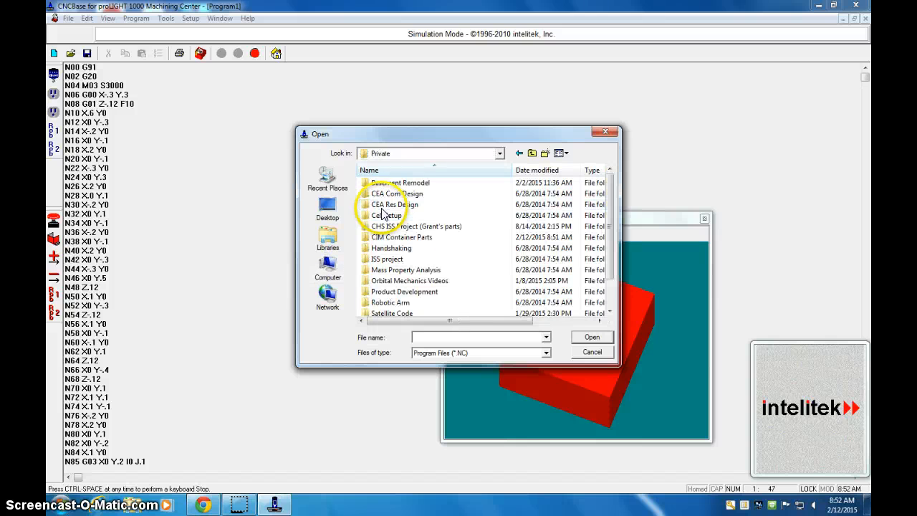
pyautogui.click(327, 268)
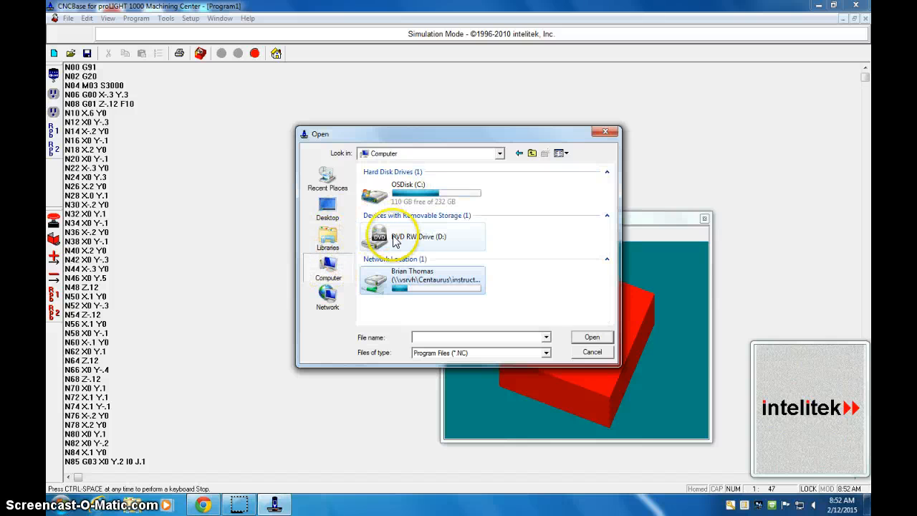
pyautogui.doubleClick(405, 275)
pyautogui.doubleClick(385, 206)
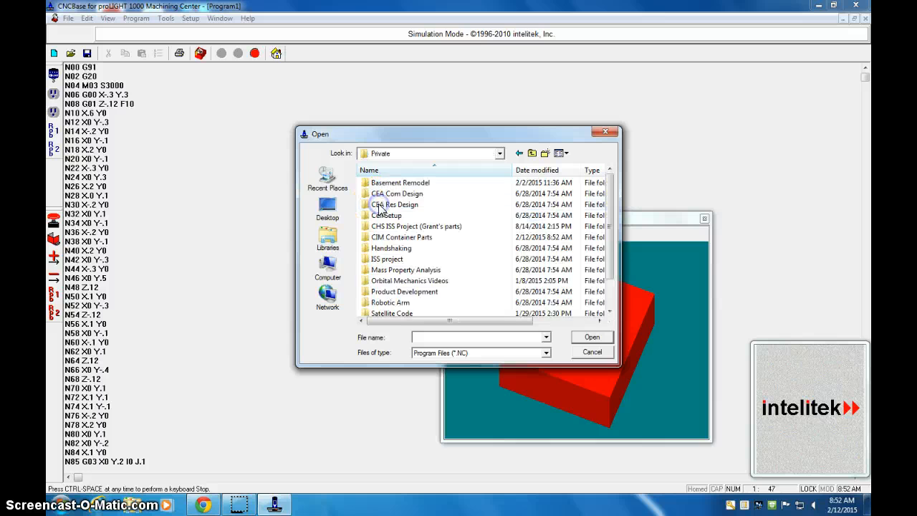
pyautogui.doubleClick(383, 237)
pyautogui.doubleClick(385, 240)
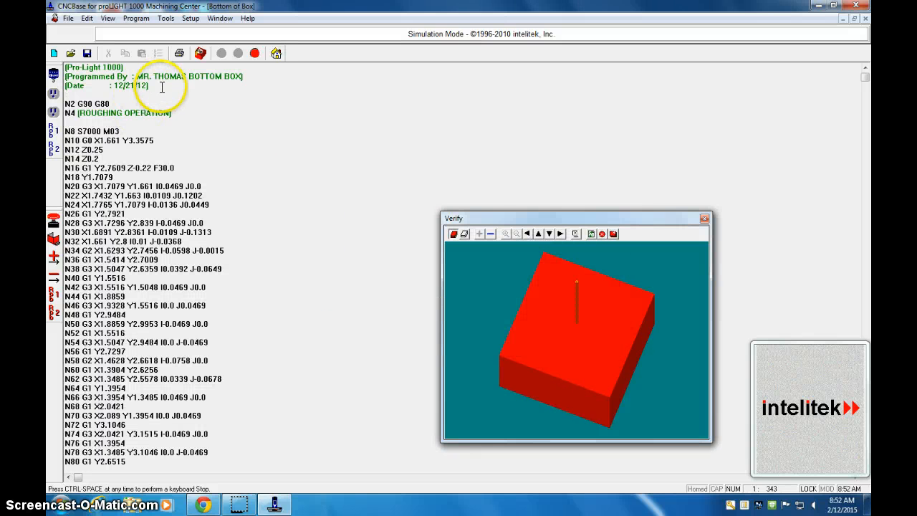
# - Enable Arc Centers Incremental in the run settings for verifying the Bottom of Box program
pyautogui.click(202, 57)
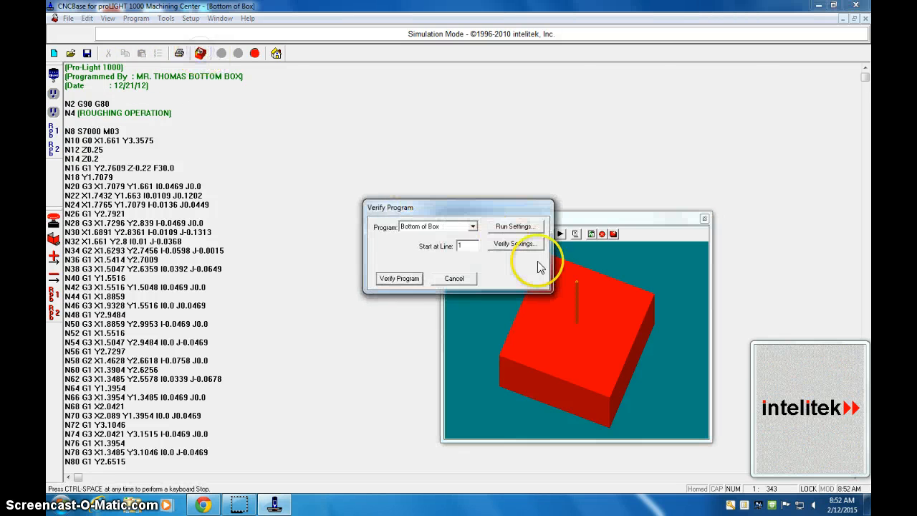
pyautogui.click(513, 228)
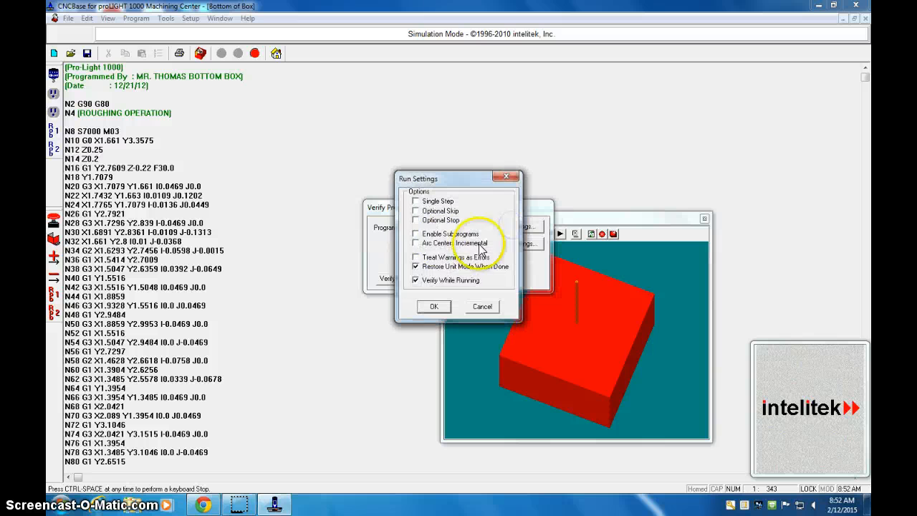
pyautogui.click(416, 243)
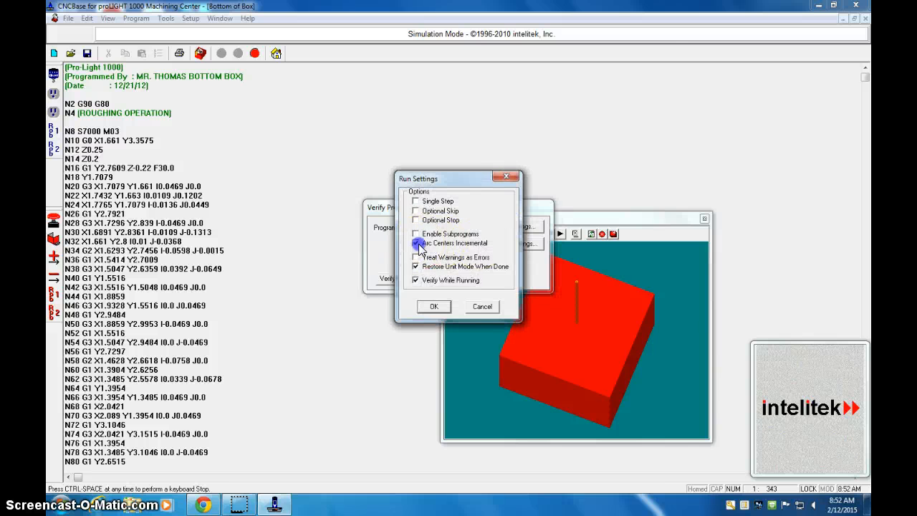
pyautogui.click(434, 306)
# - Apply verification stock dimensions of 3.5 length, 4.5 width and 0.75 height with the origin at 0, and leave program verification without running it
pyautogui.click(514, 244)
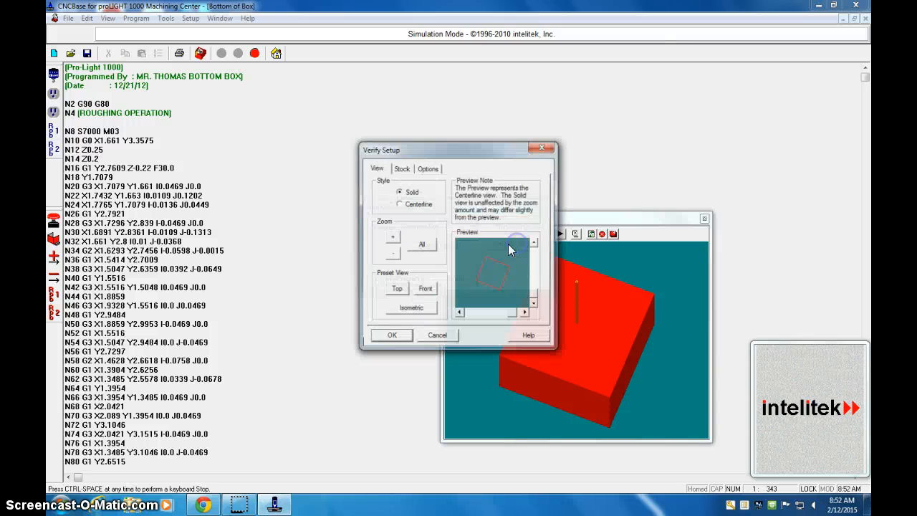
pyautogui.click(401, 166)
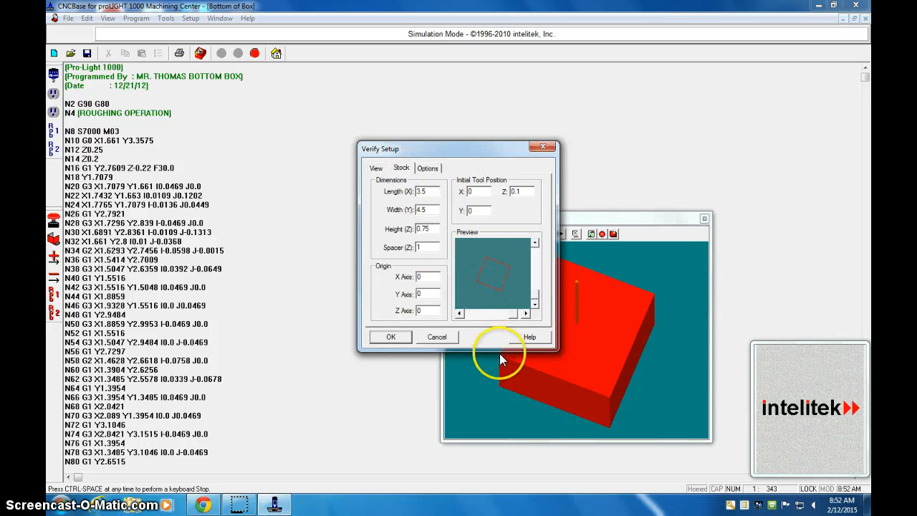
pyautogui.doubleClick(521, 190)
pyautogui.click(389, 338)
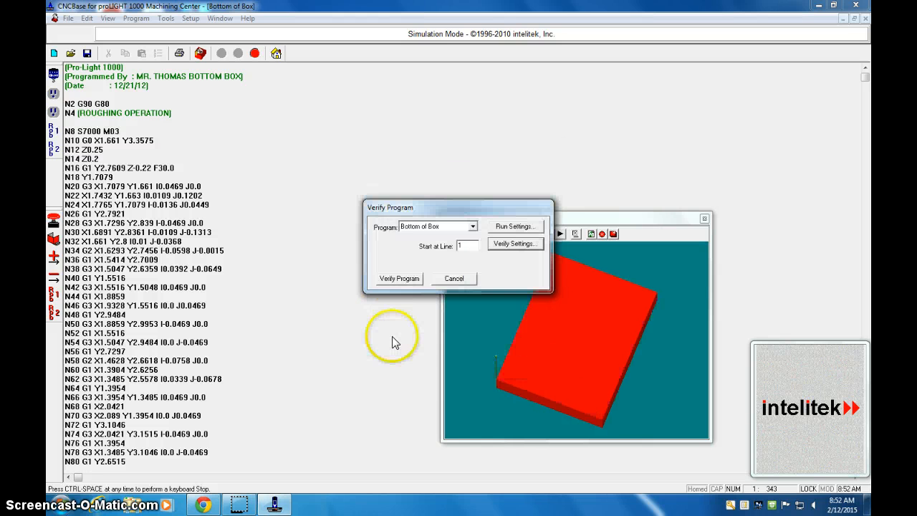
pyautogui.click(450, 279)
pyautogui.click(166, 18)
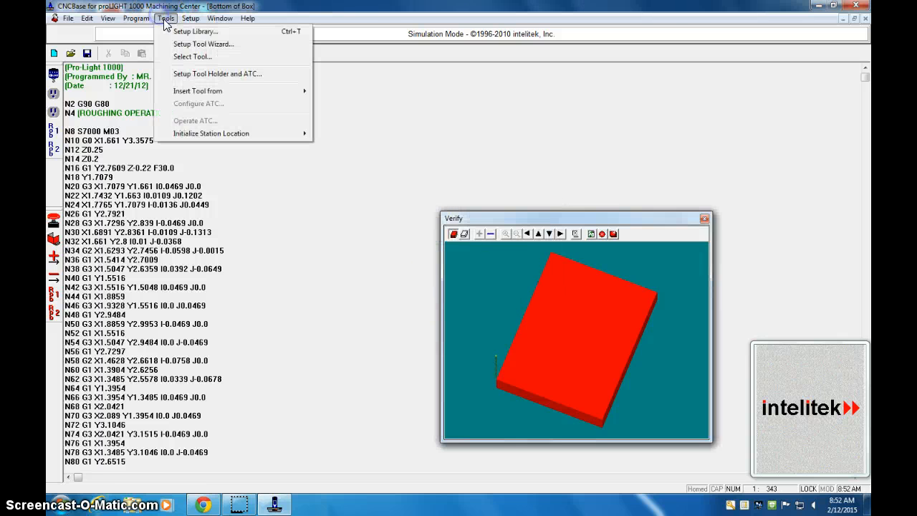
pyautogui.click(192, 56)
pyautogui.click(428, 207)
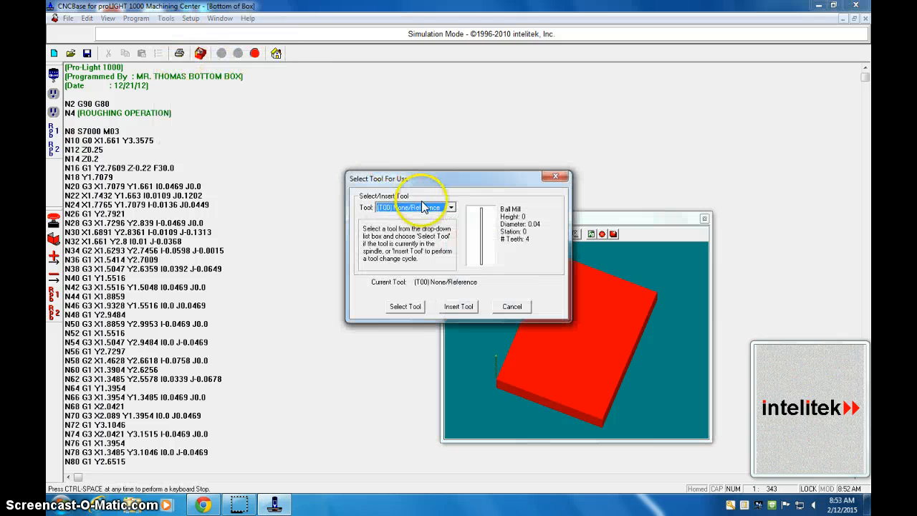
pyautogui.click(466, 190)
pyautogui.click(511, 306)
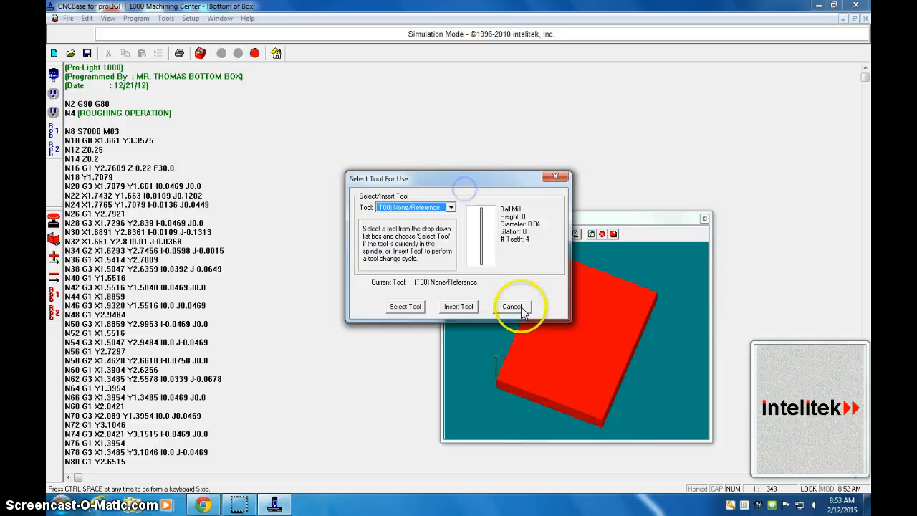
# - Define Tool 02 in the tool library as an End Mill with 2 teeth
pyautogui.click(137, 18)
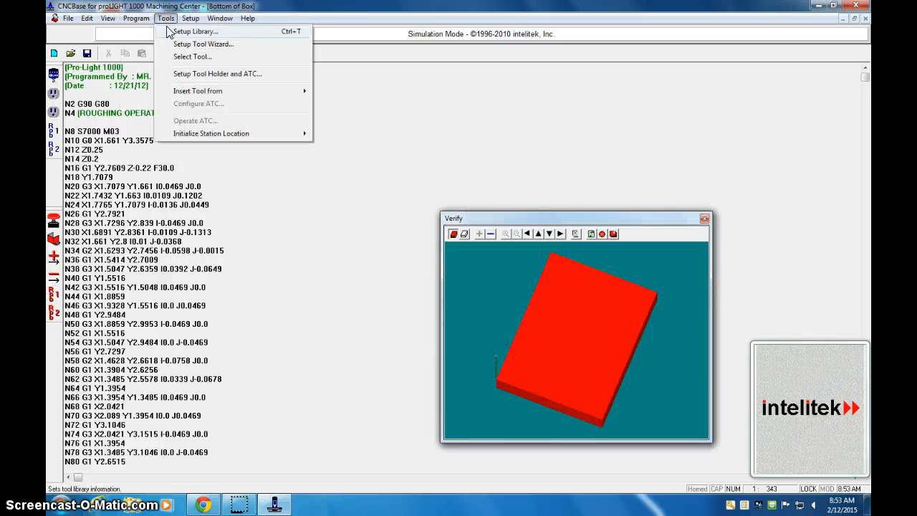
pyautogui.click(167, 30)
pyautogui.click(457, 198)
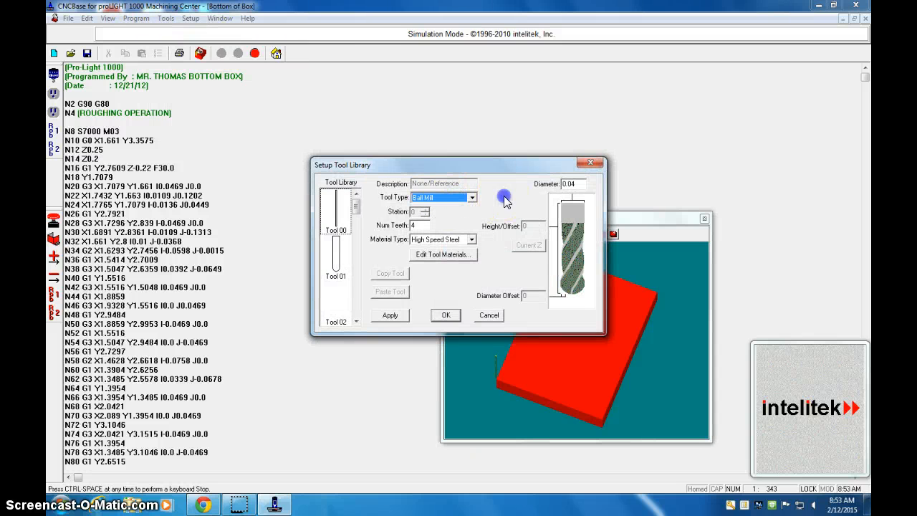
pyautogui.click(326, 301)
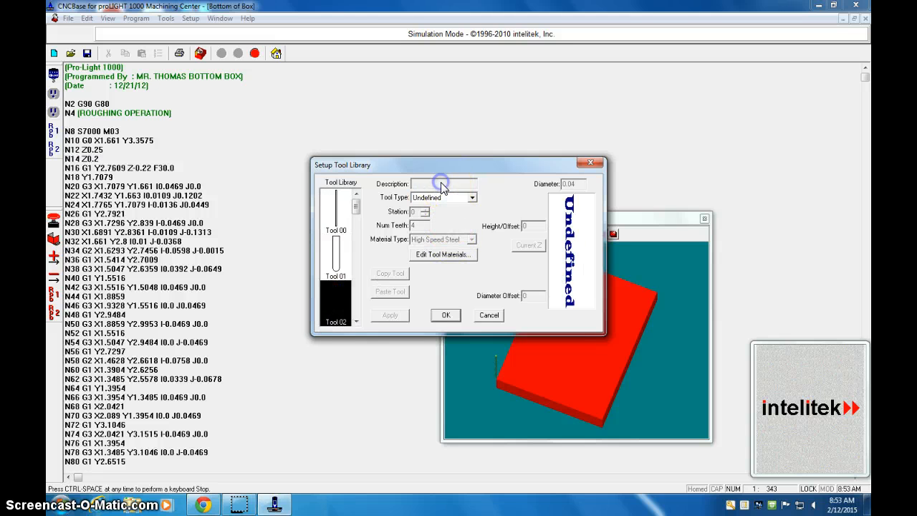
pyautogui.click(469, 197)
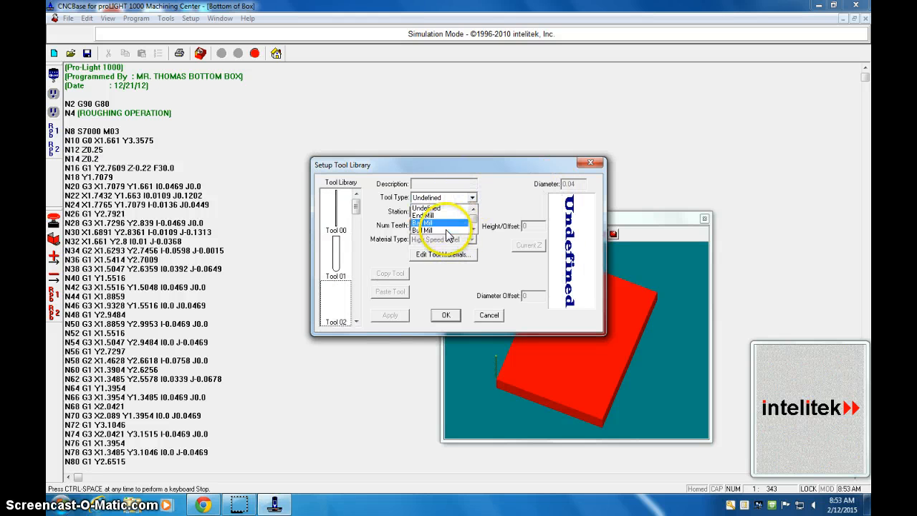
pyautogui.click(429, 214)
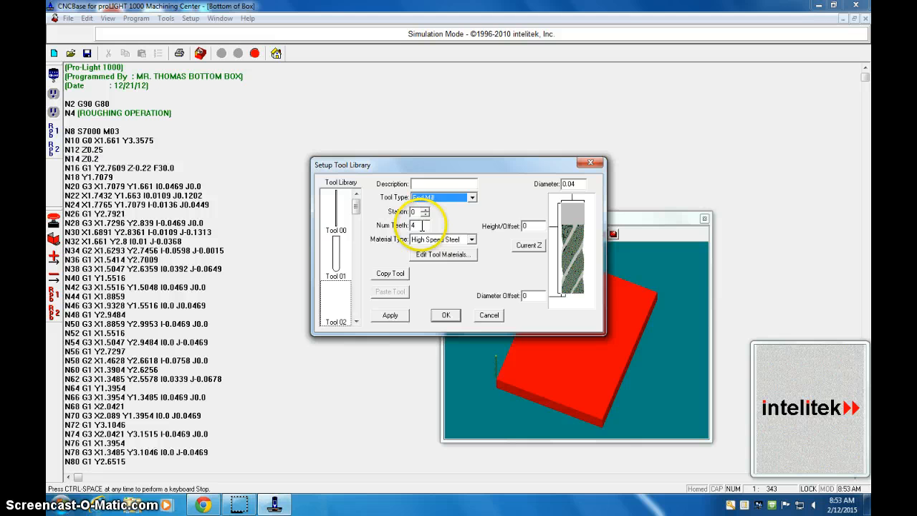
pyautogui.moveTo(421, 225); pyautogui.dragTo(405, 225)
pyautogui.write('2')
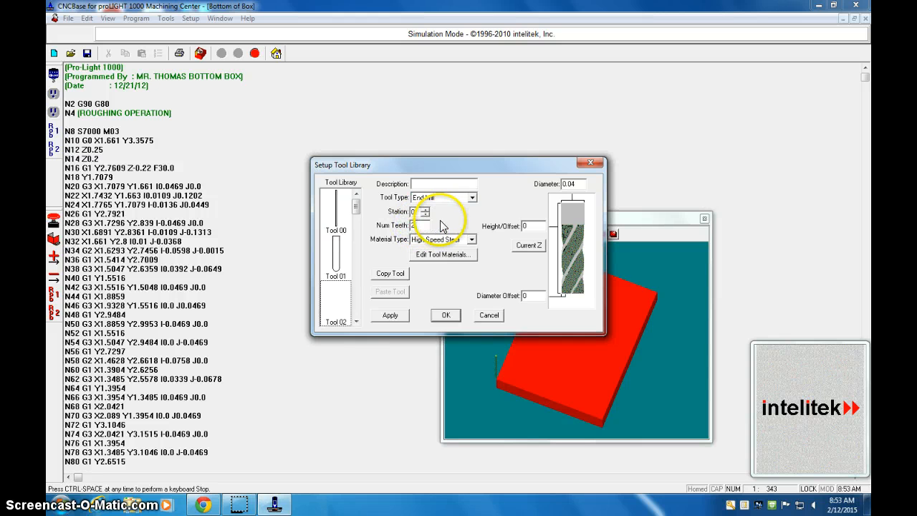
# - Set Tool 02's diameter to 0.25, describe it as "0.25 End mill" and save the tool library changes
pyautogui.click(580, 184)
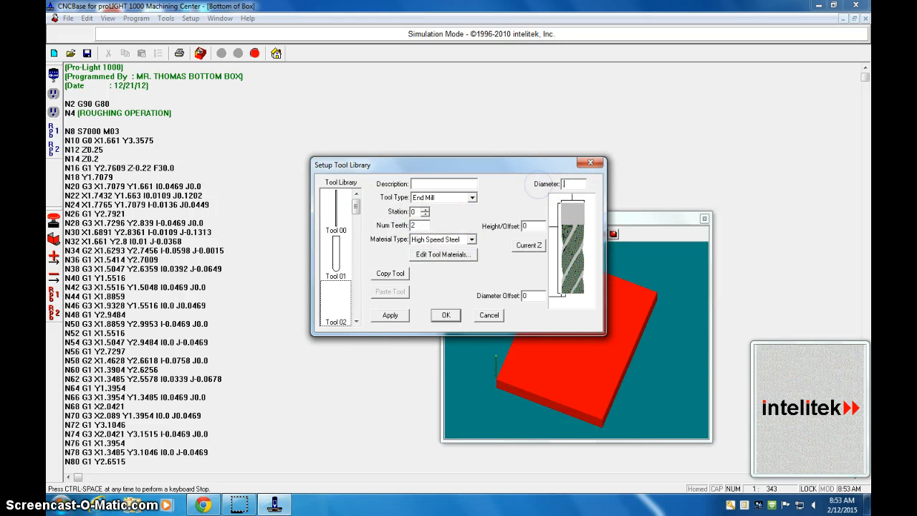
pyautogui.click(389, 315)
pyautogui.click(419, 184)
pyautogui.click(446, 315)
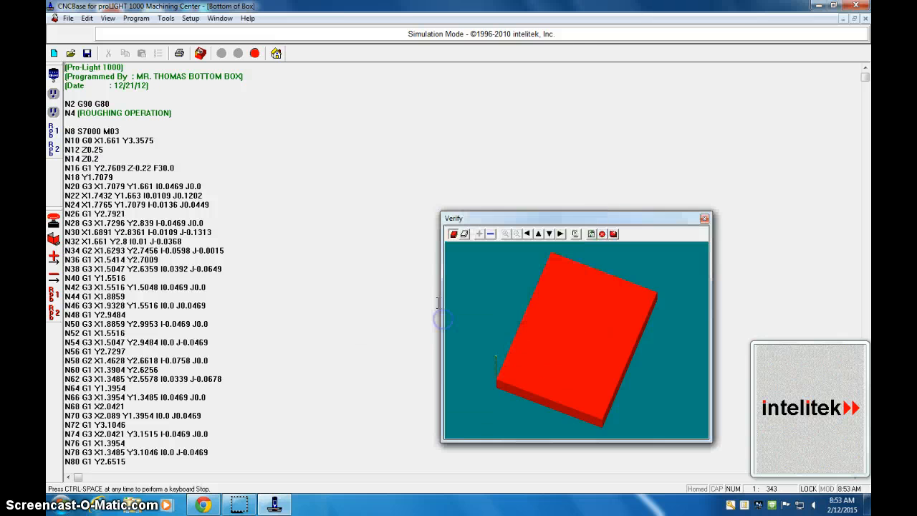
# - Select the T02 0.25 End mill as the current tool for use
pyautogui.click(166, 18)
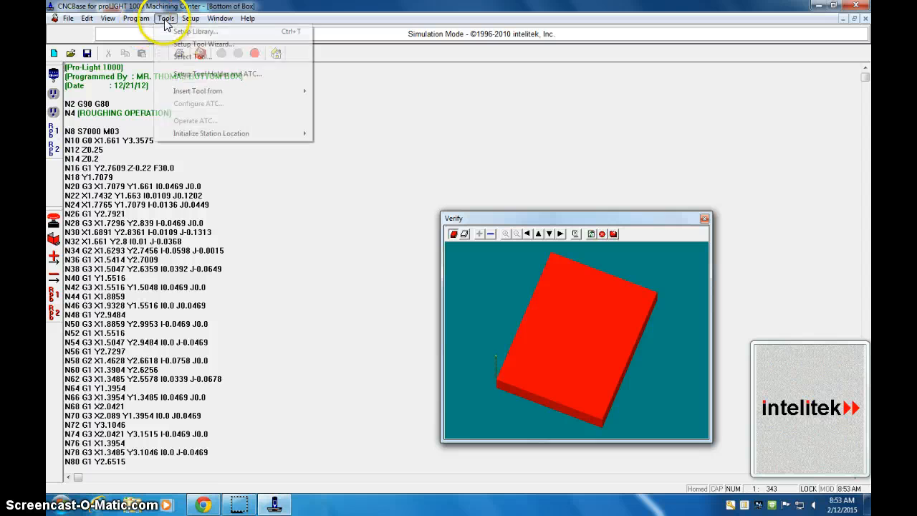
pyautogui.click(187, 56)
pyautogui.click(448, 208)
pyautogui.click(403, 232)
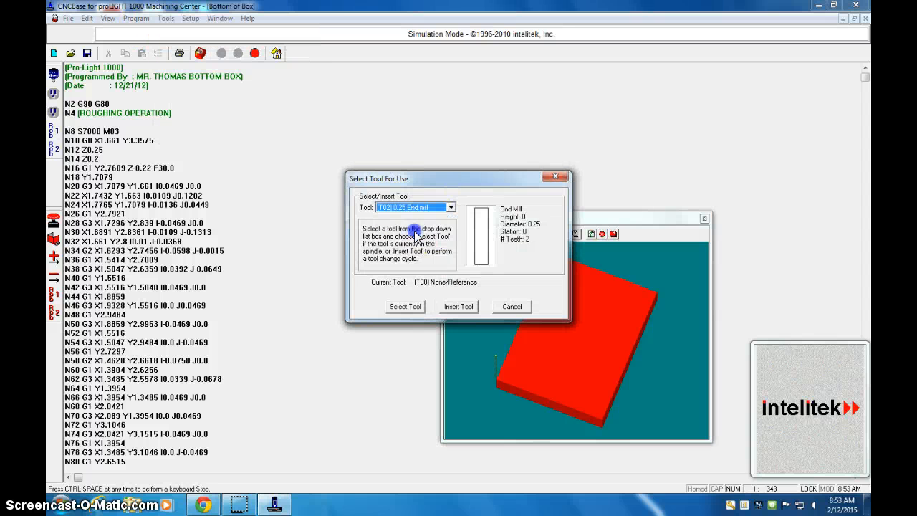
pyautogui.click(405, 306)
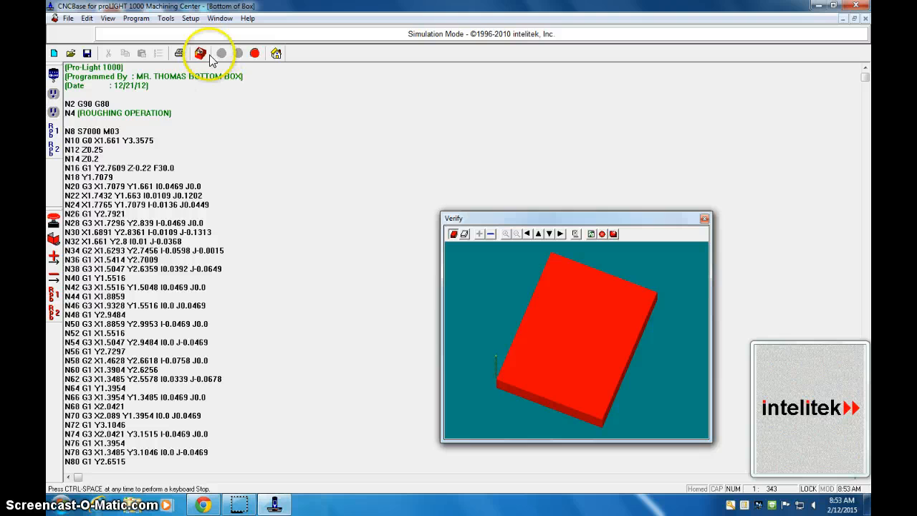
# - Run the verification of the Bottom of Box program with the selected end mill
pyautogui.click(199, 53)
pyautogui.click(398, 278)
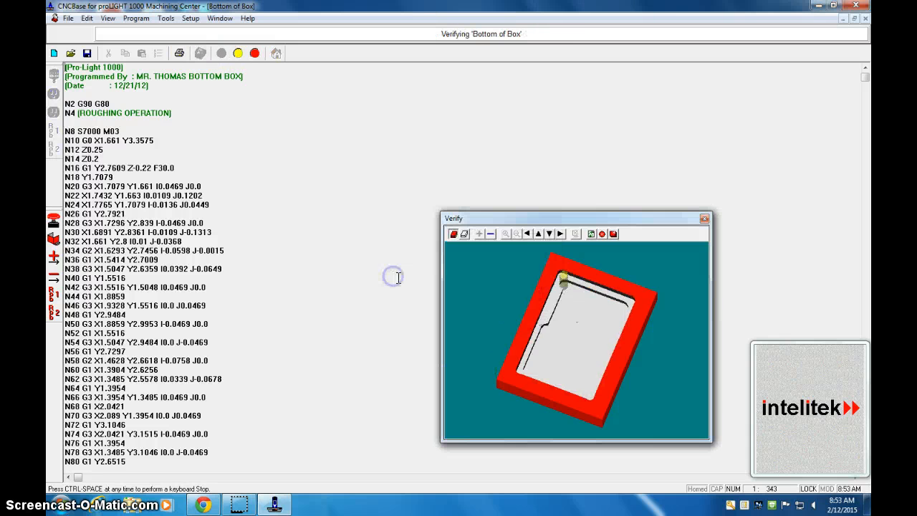
pyautogui.click(520, 277)
pyautogui.rightClick(588, 321)
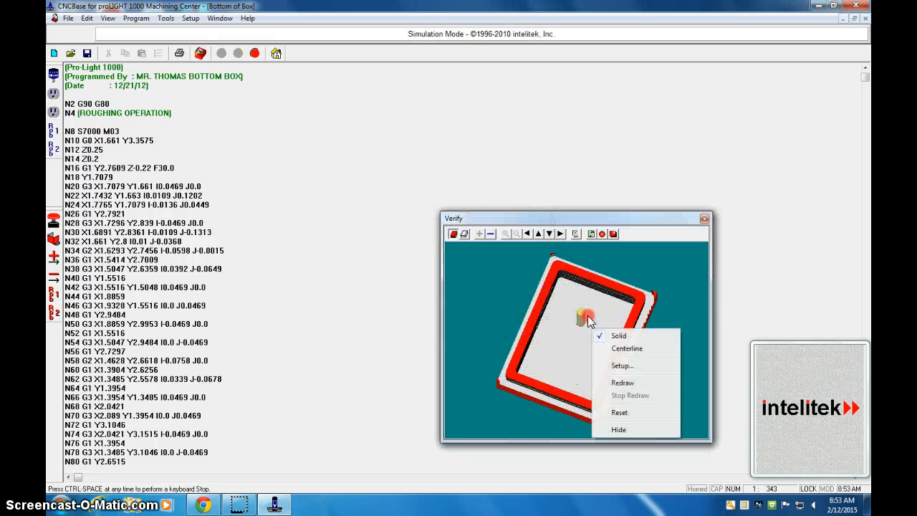
pyautogui.click(598, 217)
# - Reposition the verification window and tilt its view up to examine the simulated box's cavity and outer walls
pyautogui.moveTo(598, 217); pyautogui.dragTo(543, 109)
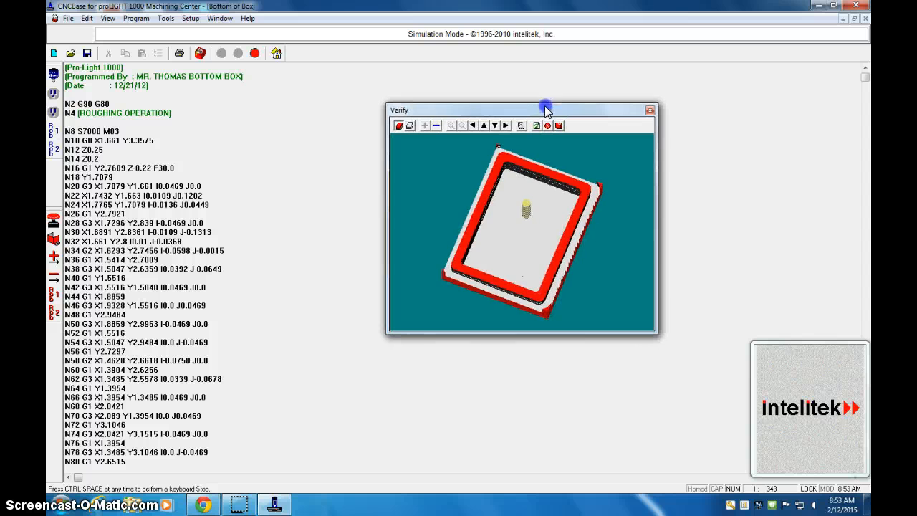
pyautogui.click(481, 125)
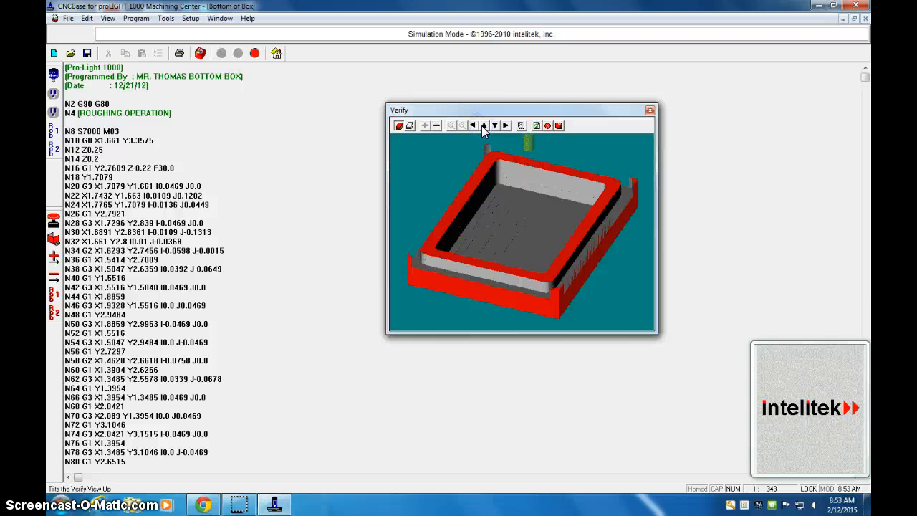
pyautogui.moveTo(425, 110); pyautogui.dragTo(398, 97)
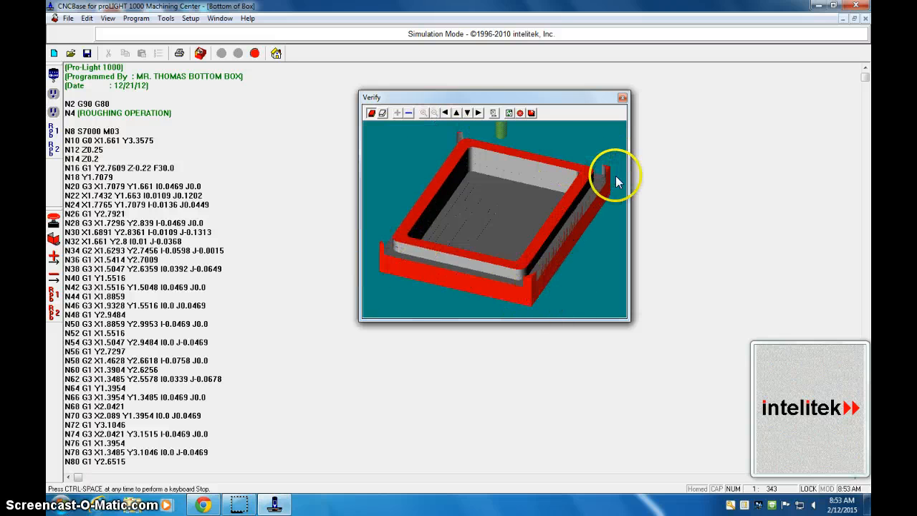
pyautogui.moveTo(492, 96); pyautogui.dragTo(422, 86)
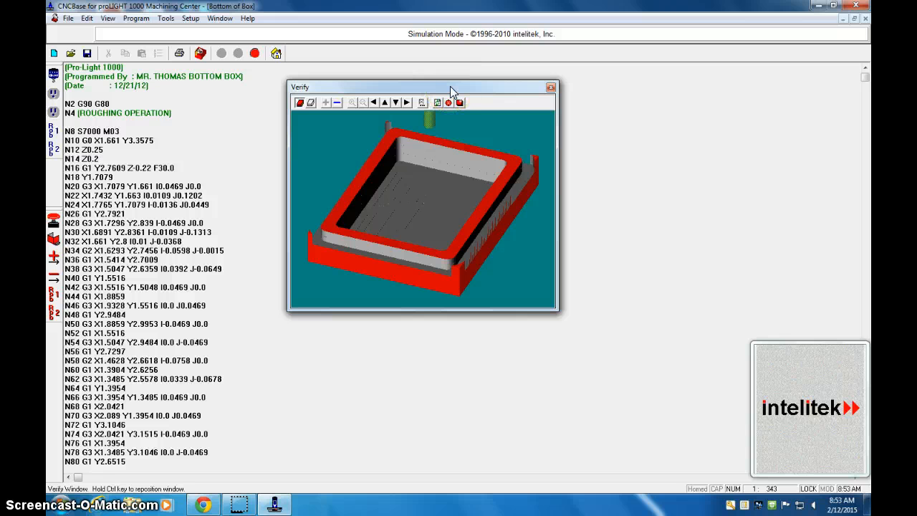
pyautogui.moveTo(450, 86); pyautogui.dragTo(467, 109)
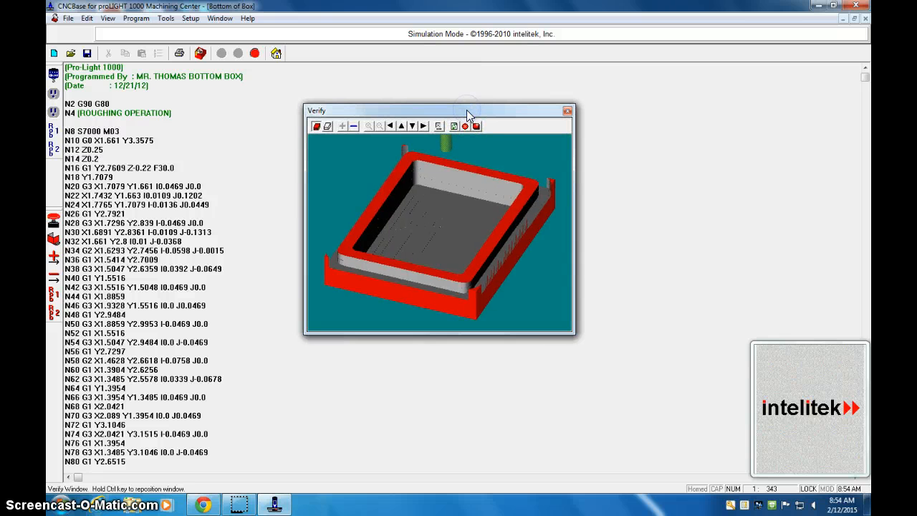